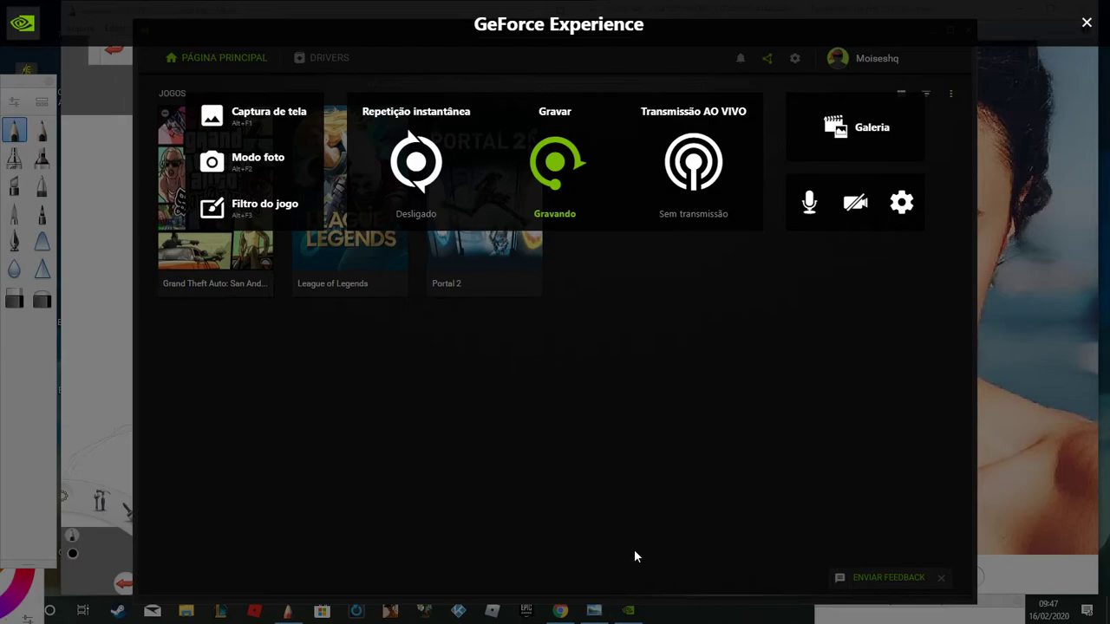
Step: Close the GeForce Experience overlay, show the layer editor for the portrait sketch and move it clear of the face
click(932, 31)
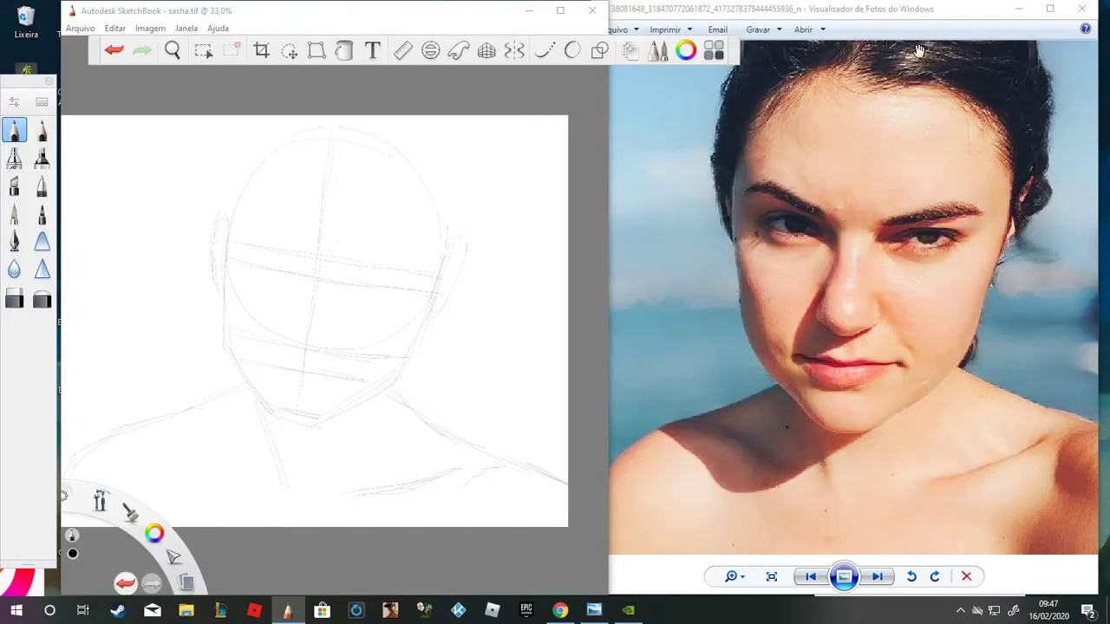
scroll(376, 275, down, 1)
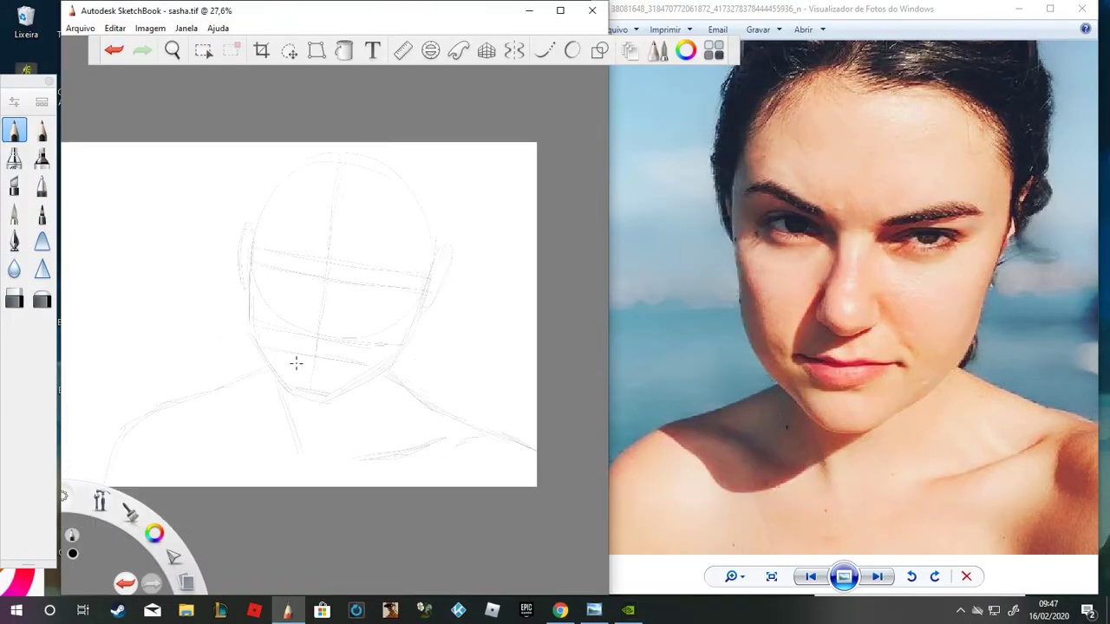
scroll(288, 347, up, 2)
scroll(295, 234, down, 2)
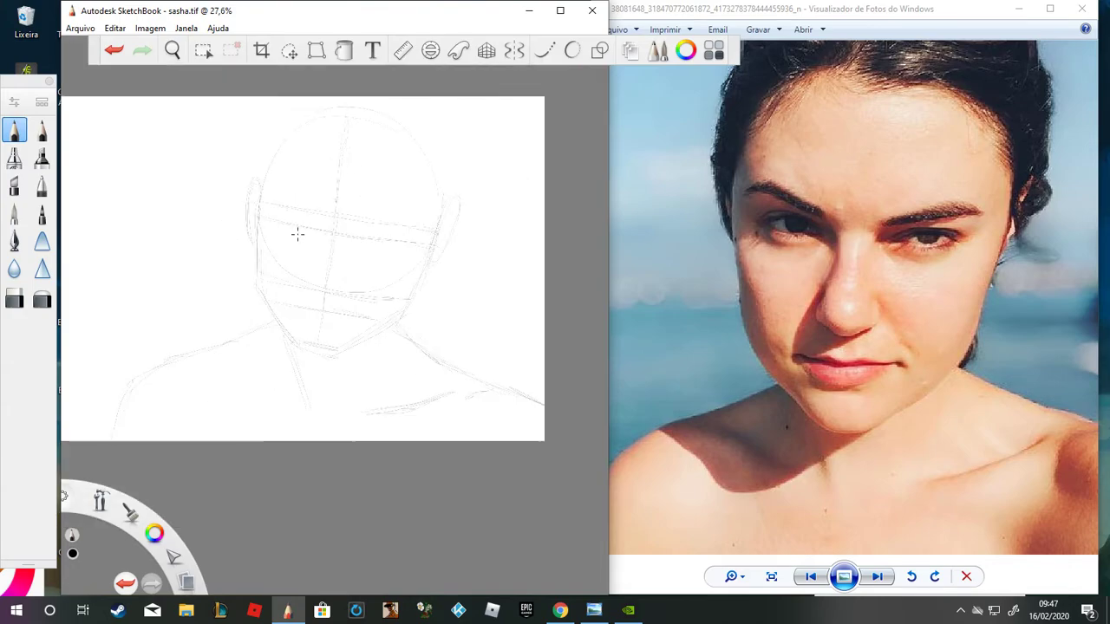
click(193, 30)
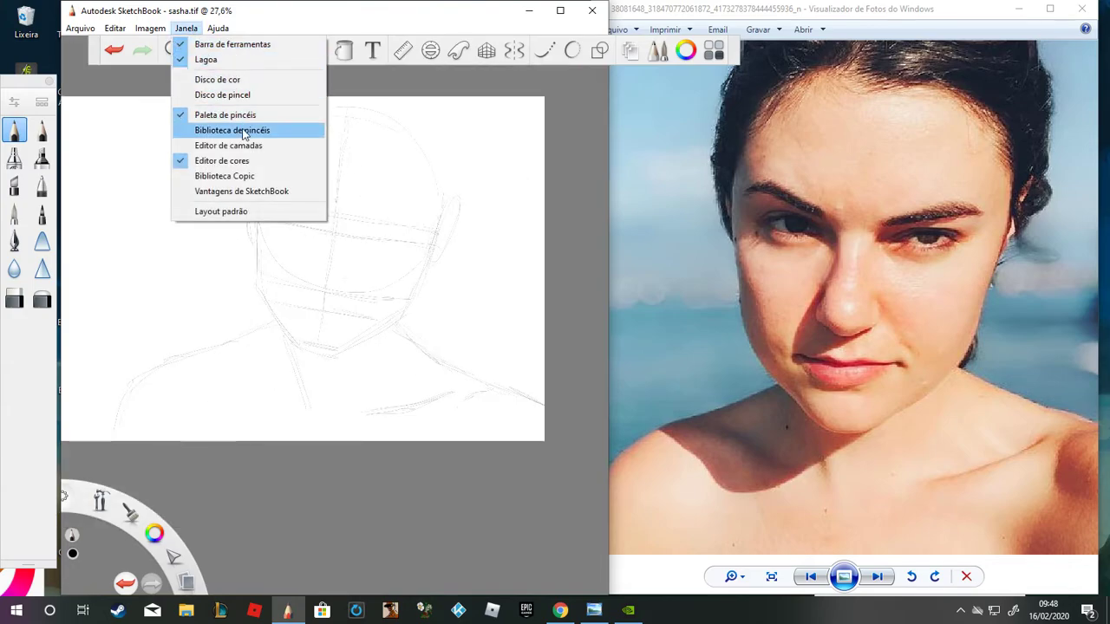
click(250, 143)
drag(505, 412, 504, 473)
Step: Sketch the nose on layer Camada3 with its nostril wings, rounded base and the upper bridge line beside the centre guide
scroll(297, 235, up, 3)
scroll(400, 408, up, 2)
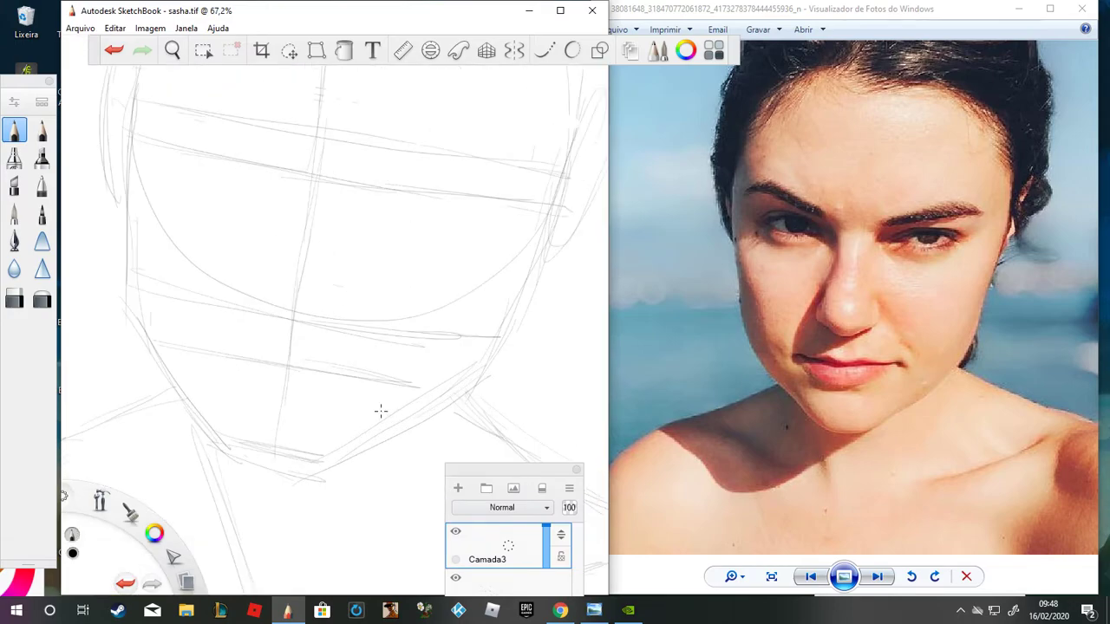
scroll(379, 411, down, 2)
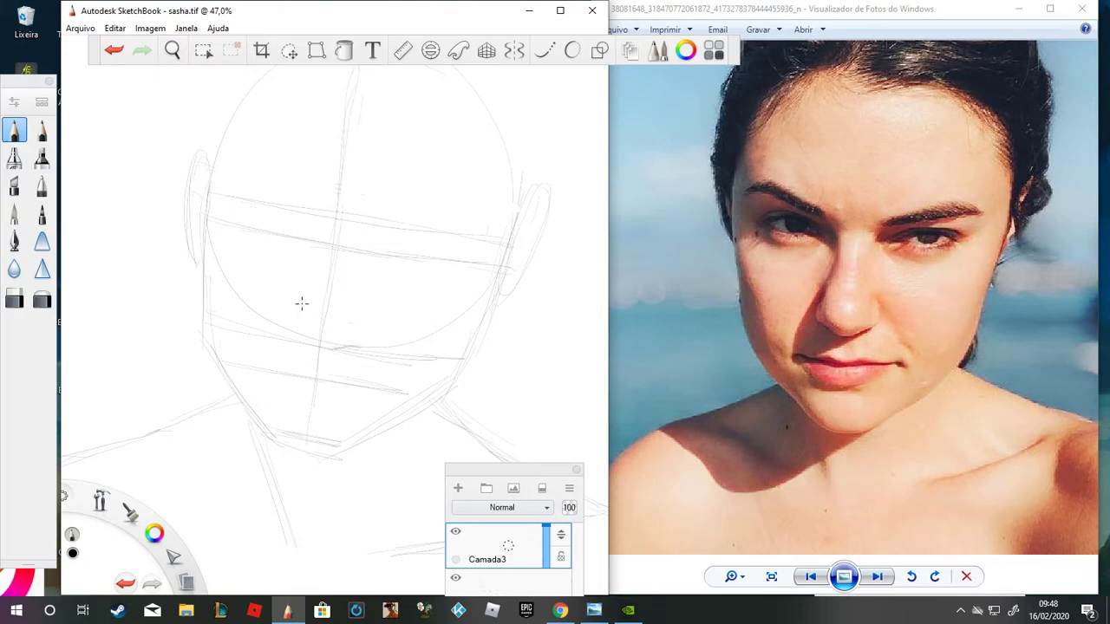
mouse_move(298, 326)
mouse_down()
mouse_move(326, 348)
mouse_move(359, 324)
mouse_up()
drag(365, 340, 362, 323)
mouse_move(299, 334)
mouse_down()
mouse_move(293, 321)
mouse_move(318, 346)
mouse_move(359, 342)
mouse_up()
drag(300, 310, 304, 335)
drag(319, 219, 326, 251)
Step: Sketch the mouth along the lower guideline, with a wavy line between the lips and short strokes under the lower lip
drag(351, 387, 377, 389)
drag(307, 376, 325, 383)
mouse_move(279, 367)
mouse_down()
mouse_move(313, 382)
mouse_move(294, 373)
mouse_move(319, 373)
mouse_up()
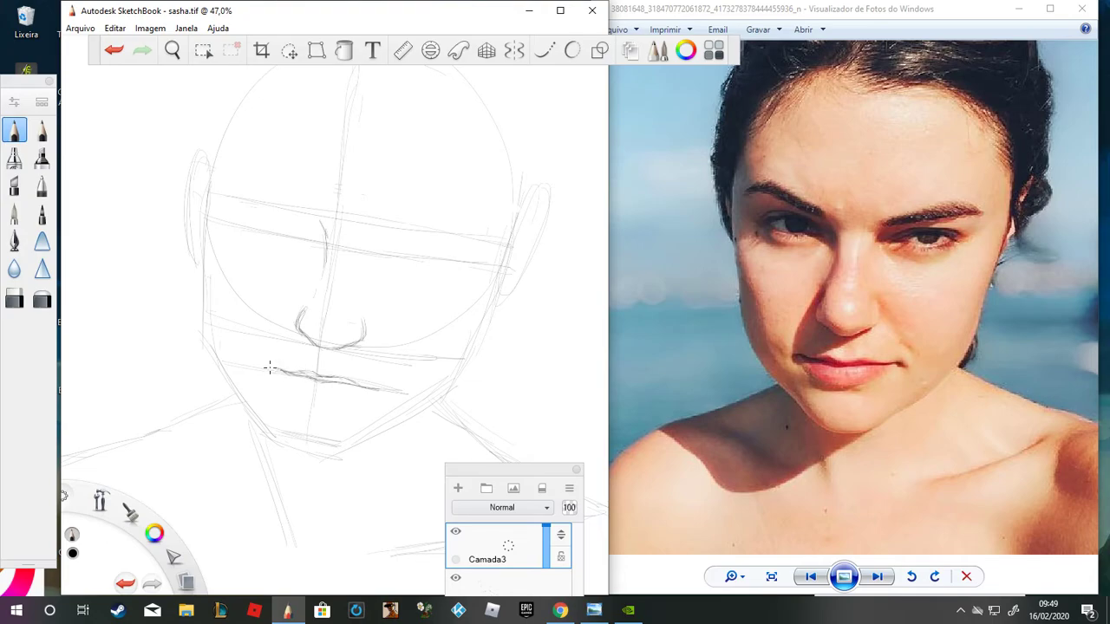
drag(266, 367, 284, 373)
drag(350, 384, 376, 388)
mouse_move(308, 401)
mouse_down()
mouse_move(321, 404)
mouse_move(300, 401)
mouse_up()
mouse_move(326, 403)
mouse_down()
mouse_move(288, 391)
mouse_move(341, 402)
mouse_move(293, 403)
mouse_move(328, 410)
mouse_up()
Step: Outline the chin and both sides of the lower jaw, continuing the contour up the right cheek to the temple
drag(312, 457, 298, 449)
drag(209, 335, 284, 445)
mouse_move(254, 404)
mouse_down()
mouse_move(266, 432)
mouse_move(312, 454)
mouse_up()
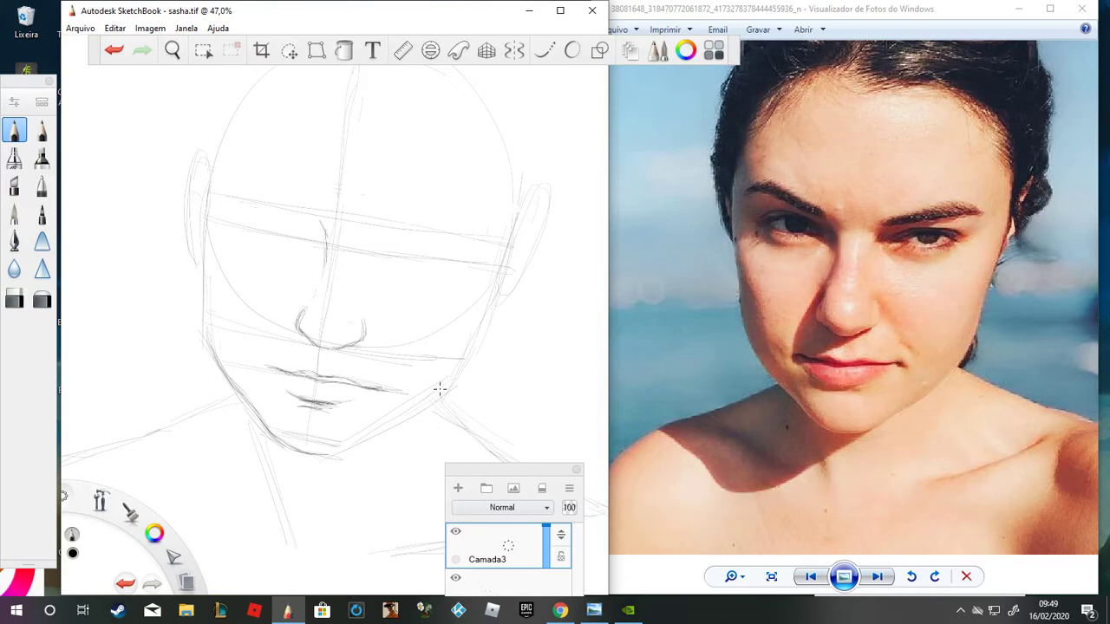
mouse_move(453, 374)
mouse_down()
mouse_move(412, 416)
mouse_move(455, 379)
mouse_move(323, 453)
mouse_up()
drag(476, 340, 437, 395)
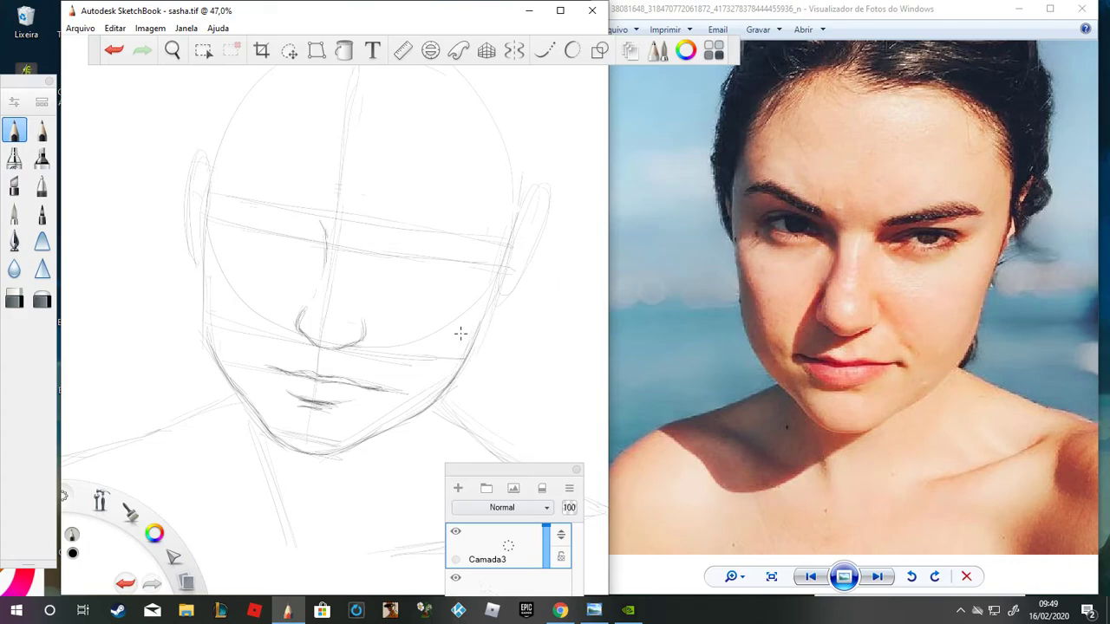
drag(512, 226, 474, 338)
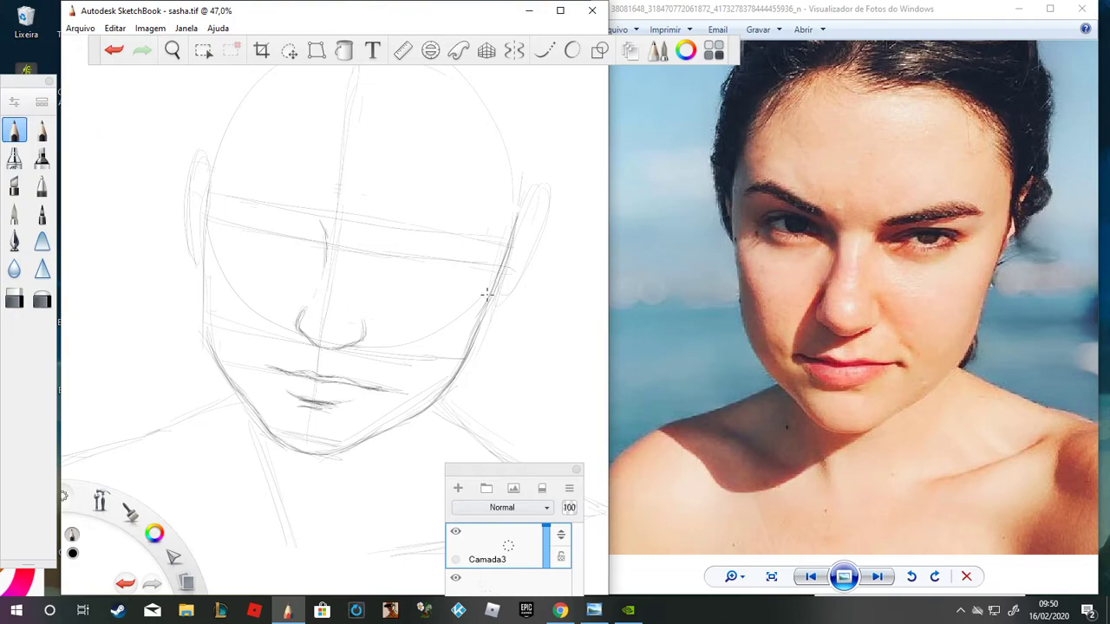
drag(515, 165, 498, 273)
drag(478, 320, 456, 378)
Step: Draw the left face contour from the temple down the cheek, joining it to the jaw and chin
drag(216, 168, 209, 265)
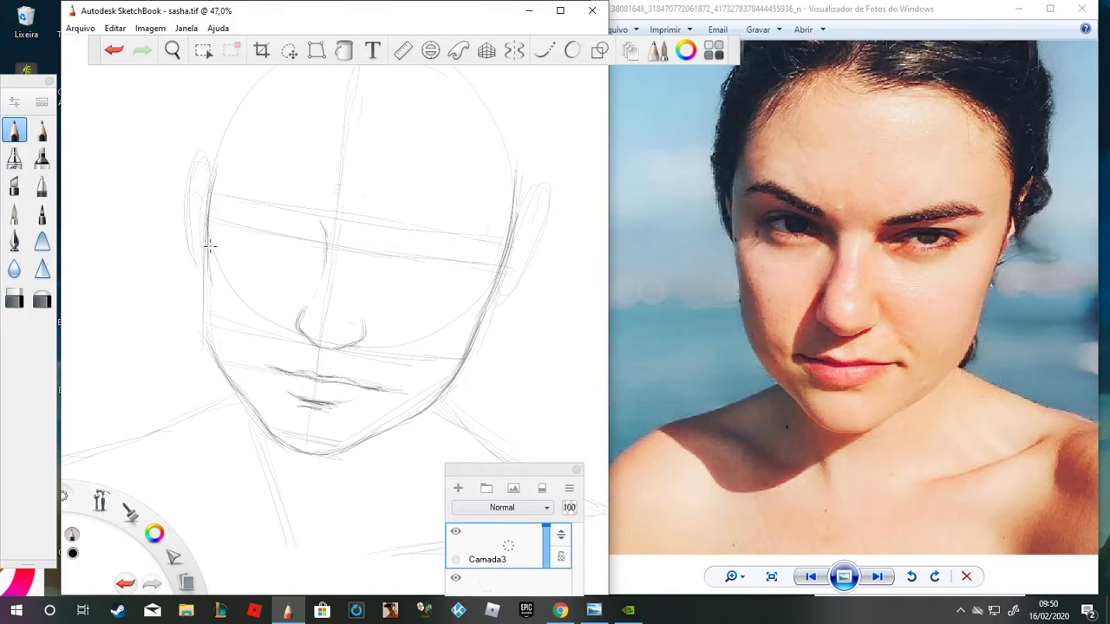
drag(210, 250, 209, 340)
drag(210, 280, 220, 369)
drag(208, 300, 230, 384)
drag(209, 270, 231, 403)
mouse_move(214, 323)
mouse_down()
mouse_move(251, 417)
mouse_move(213, 332)
mouse_move(226, 383)
mouse_move(209, 313)
mouse_move(282, 451)
mouse_up()
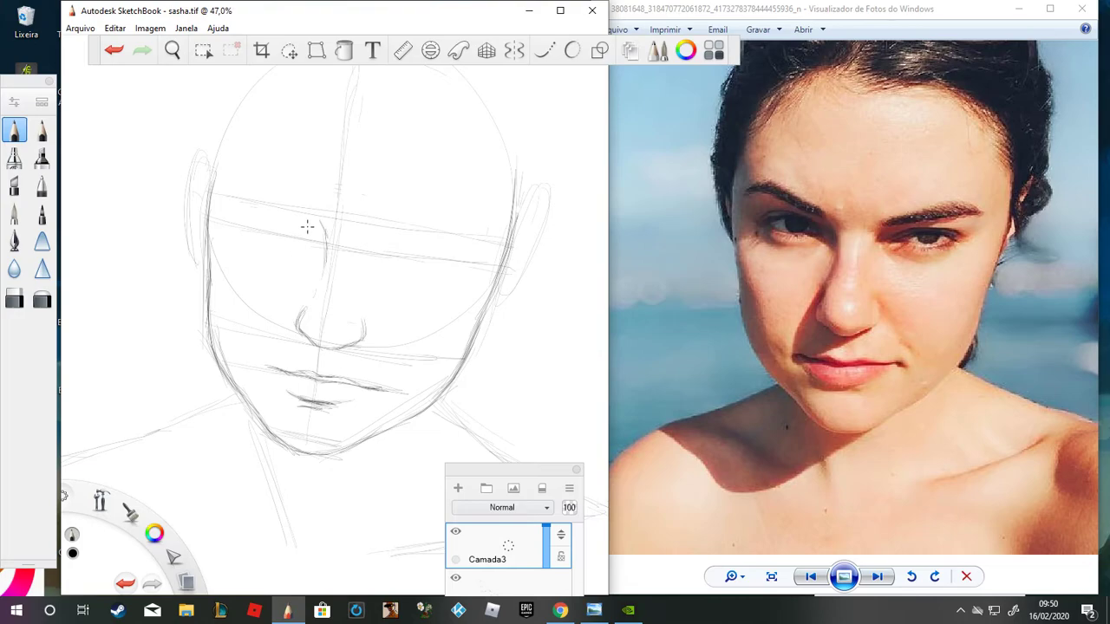
Step: Sketch both eyebrows above the eye guideline, the left one arched and slanting down toward the nose
drag(292, 209, 307, 216)
mouse_move(248, 179)
mouse_down()
mouse_move(312, 217)
mouse_move(254, 175)
mouse_move(309, 215)
mouse_up()
mouse_move(232, 182)
mouse_down()
mouse_move(254, 182)
mouse_move(231, 183)
mouse_move(256, 184)
mouse_move(289, 211)
mouse_up()
mouse_move(381, 230)
mouse_down()
mouse_move(484, 233)
mouse_move(466, 222)
mouse_move(412, 229)
mouse_move(448, 221)
mouse_move(387, 230)
mouse_move(414, 227)
mouse_move(387, 235)
mouse_up()
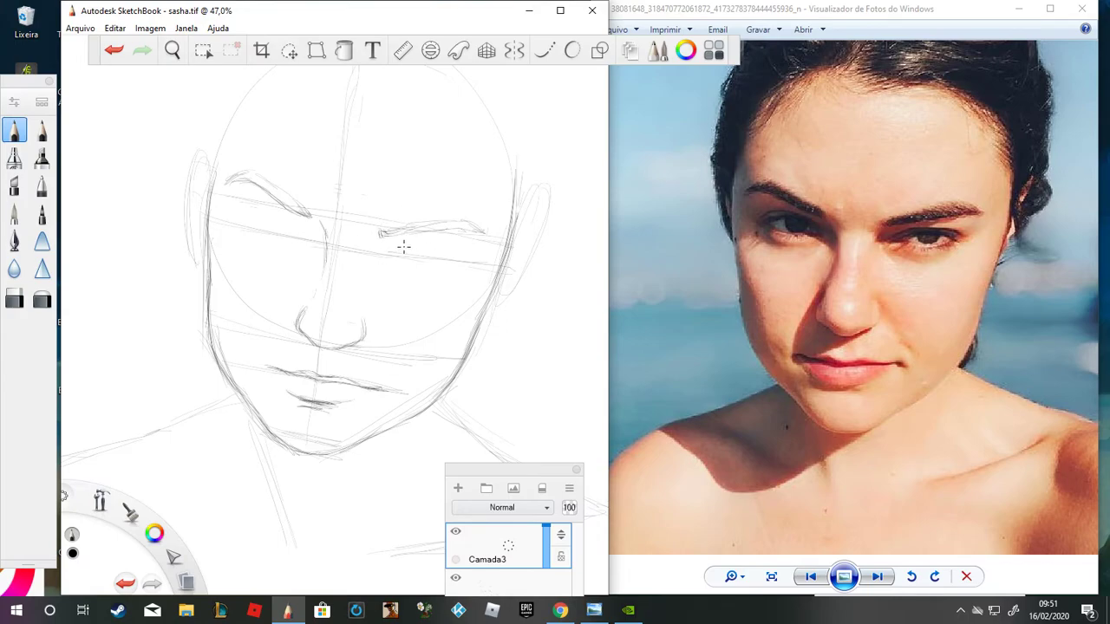
Step: Draw the almond-shaped outlines of both eyes along the eye guideline beneath the eyebrows
mouse_move(390, 252)
mouse_down()
mouse_move(455, 253)
mouse_move(439, 245)
mouse_up()
drag(457, 252, 419, 259)
drag(384, 254, 404, 252)
drag(294, 230, 305, 242)
mouse_move(281, 222)
mouse_down()
mouse_move(303, 238)
mouse_move(270, 220)
mouse_up()
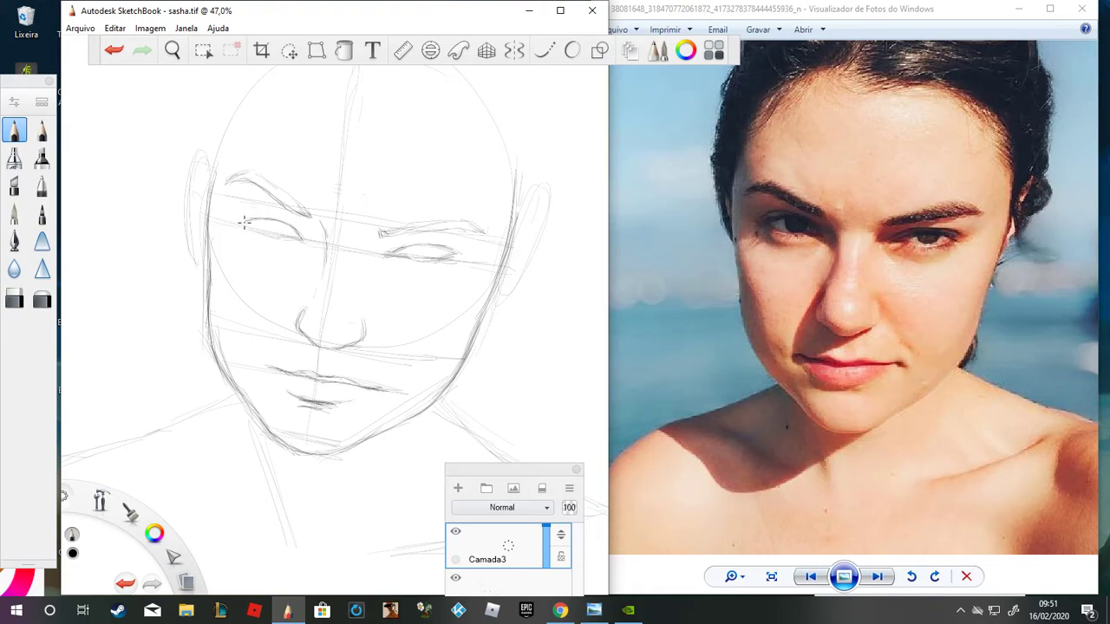
drag(247, 227, 280, 239)
Step: Add the irises and the upper eyelid creases to both eyes
drag(267, 223, 294, 228)
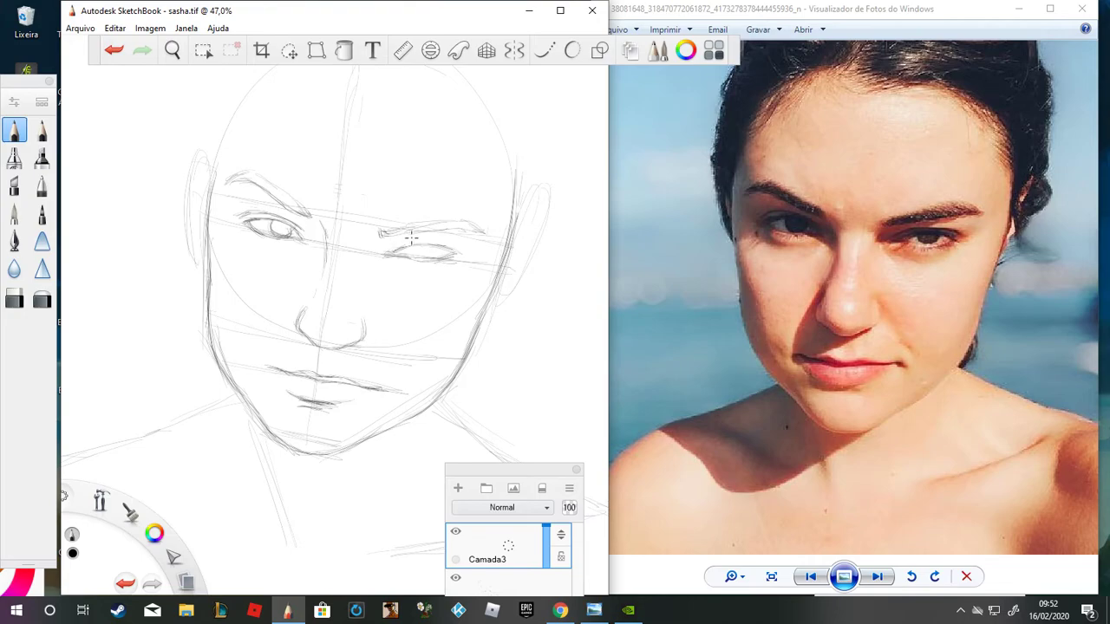
drag(395, 246, 425, 239)
mouse_move(270, 222)
mouse_down()
mouse_move(271, 234)
mouse_move(307, 242)
mouse_up()
Step: Extend the face contour up both temples with loose strokes and add a short crease under the left eye
drag(234, 128, 209, 199)
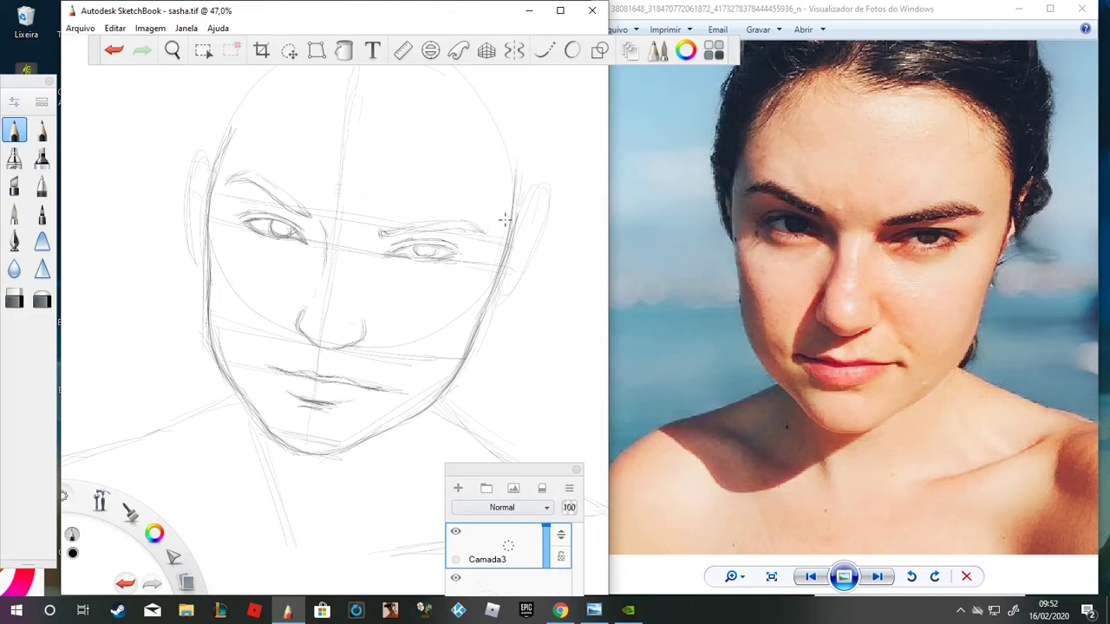
mouse_move(512, 179)
mouse_down()
mouse_move(512, 166)
mouse_move(512, 199)
mouse_up()
drag(243, 242, 255, 248)
drag(511, 151, 510, 204)
drag(499, 141, 508, 169)
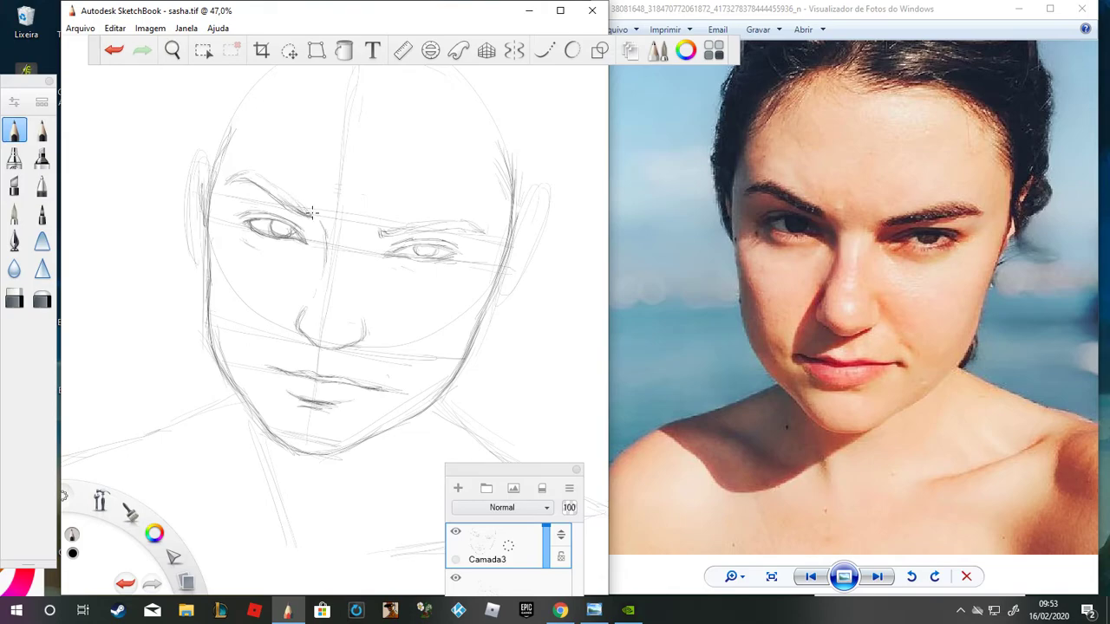
click(14, 299)
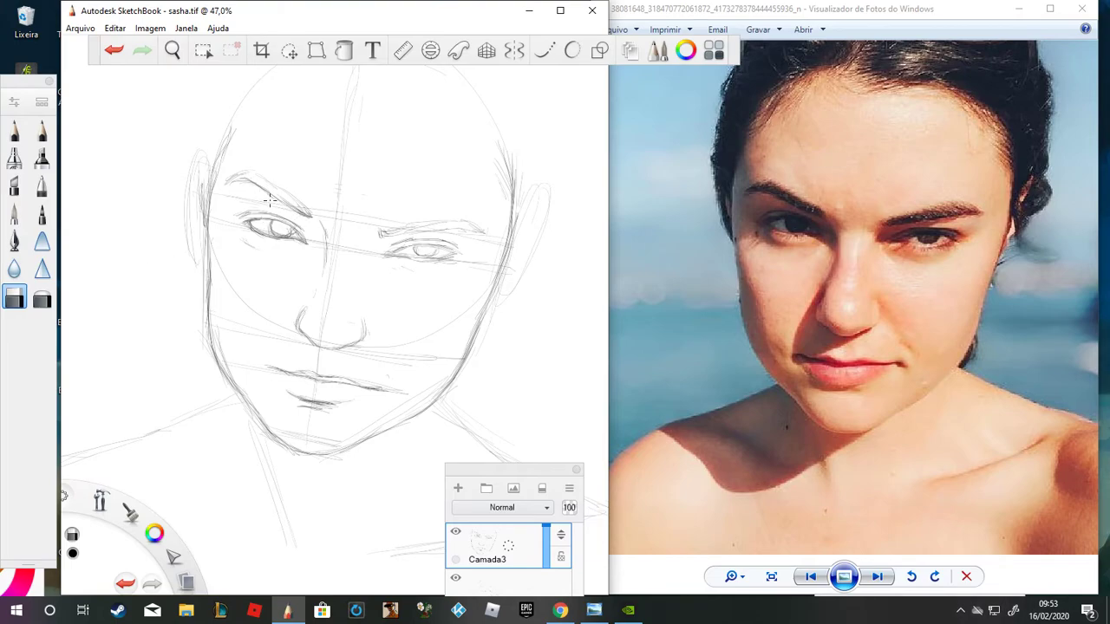
click(14, 130)
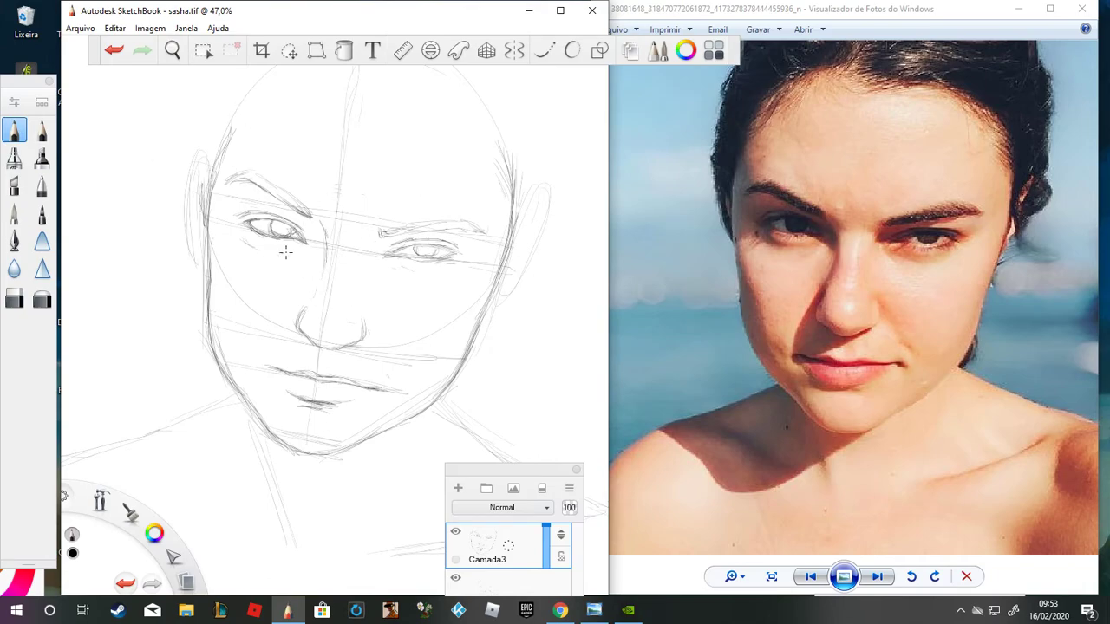
Step: Darken the left neck line below the jaw and reinforce the right side of the jawline
scroll(338, 262, down, 3)
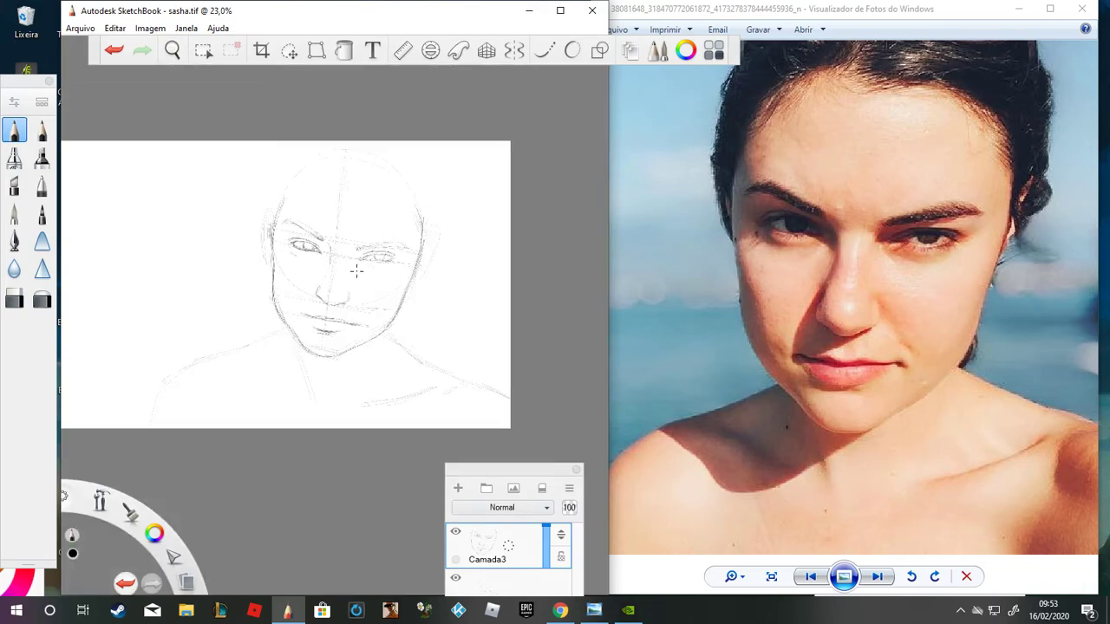
scroll(445, 414, up, 2)
scroll(389, 329, down, 1)
scroll(188, 352, down, 1)
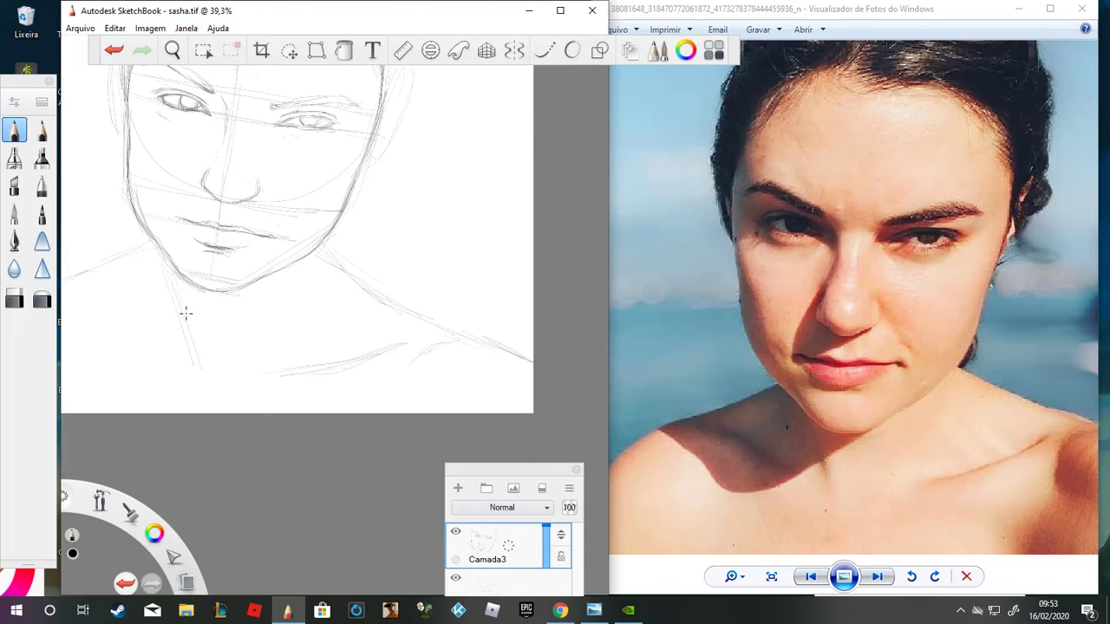
drag(197, 347, 187, 314)
scroll(158, 217, up, 1)
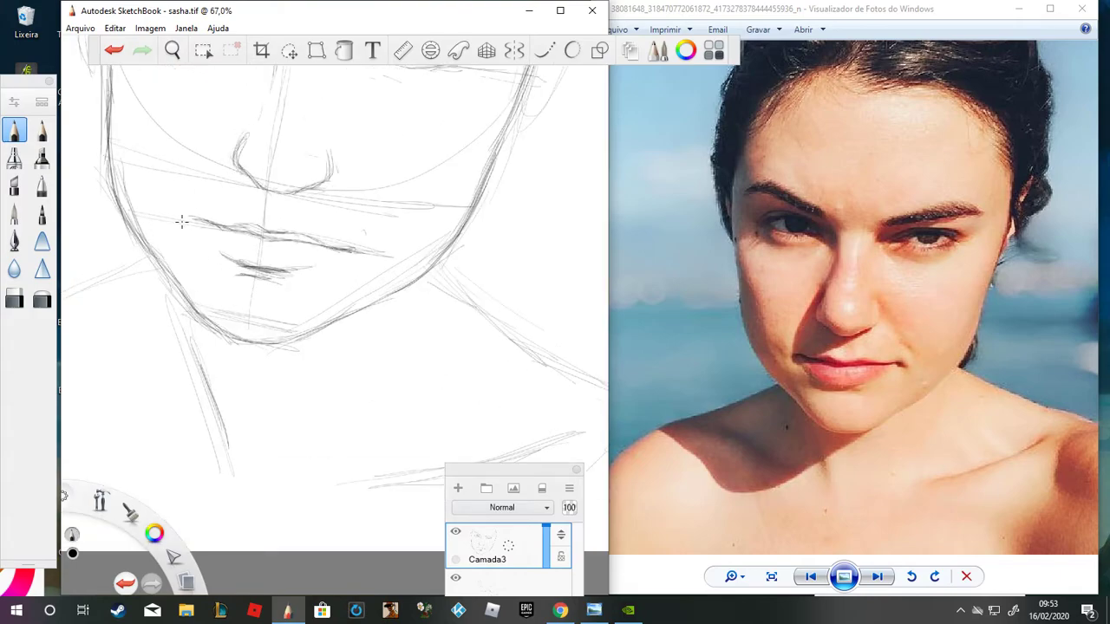
drag(432, 266, 382, 303)
Step: Erase the iris from inside the left eye, keeping the eye outline
scroll(328, 319, down, 1)
scroll(317, 223, down, 1)
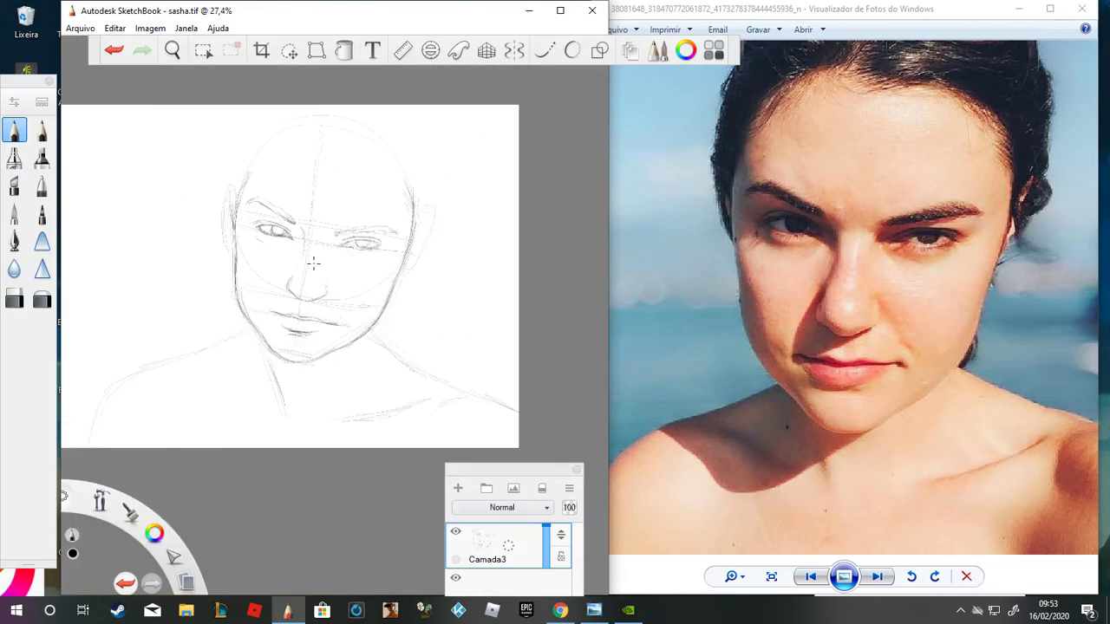
scroll(296, 226, up, 2)
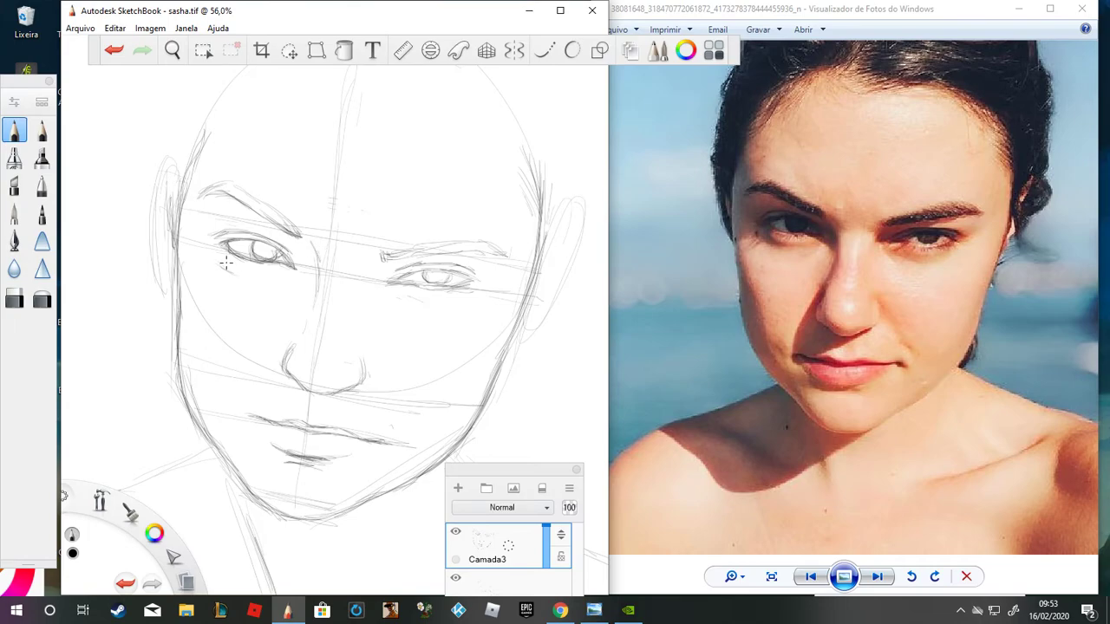
scroll(240, 192, up, 2)
key(e)
mouse_move(312, 316)
mouse_down()
mouse_move(323, 314)
mouse_move(294, 327)
mouse_move(311, 329)
mouse_move(265, 305)
mouse_move(265, 314)
mouse_move(325, 321)
mouse_up()
mouse_move(230, 305)
mouse_down()
mouse_move(196, 306)
mouse_move(212, 295)
mouse_move(227, 319)
mouse_move(209, 297)
mouse_up()
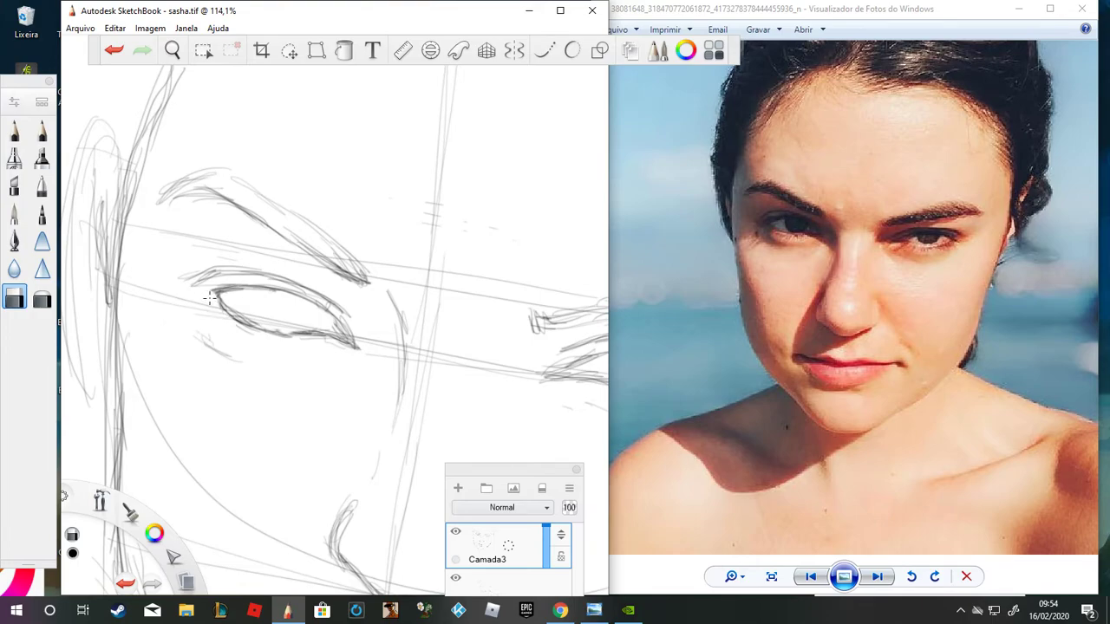
Step: Redraw the left eye's iris in pencil as curves hanging from the upper lid
click(14, 130)
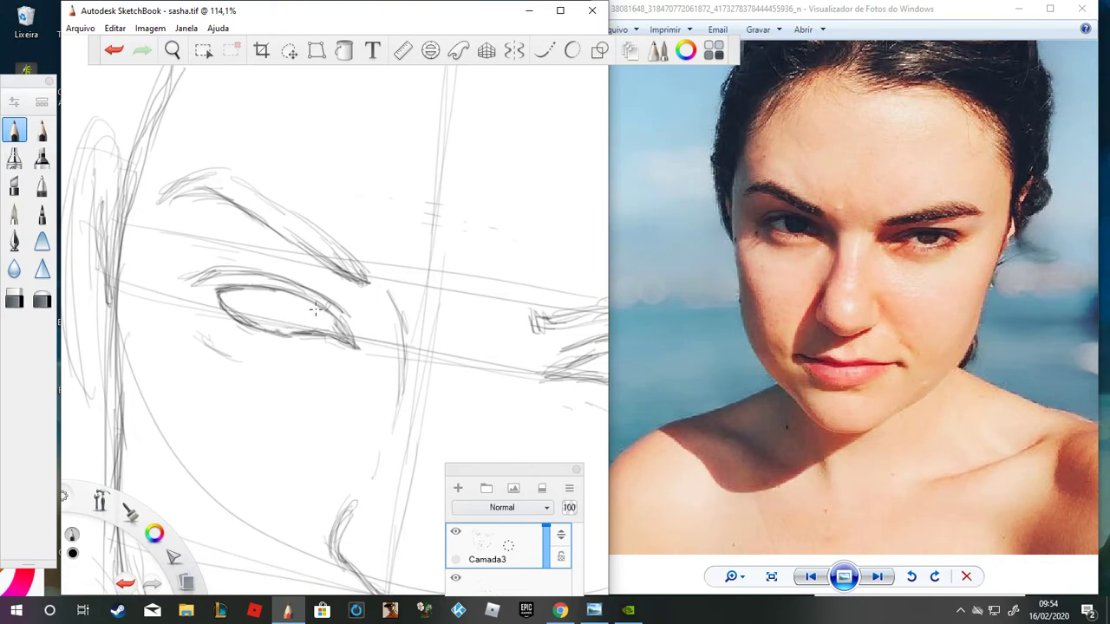
mouse_move(267, 290)
mouse_down()
mouse_move(272, 324)
mouse_move(271, 294)
mouse_move(278, 324)
mouse_move(271, 314)
mouse_move(303, 326)
mouse_up()
drag(270, 293, 273, 321)
Step: Sketch the hairline across the forehead to both temples and rough in the outer contour of the hair on each side
scroll(295, 260, down, 3)
scroll(295, 255, up, 1)
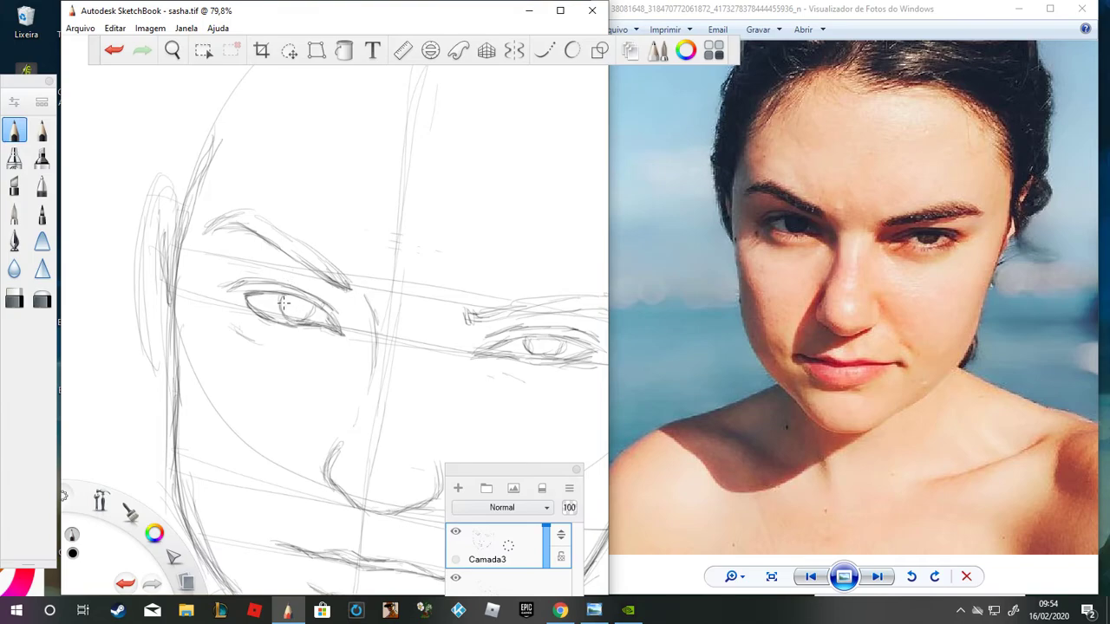
scroll(317, 247, down, 1)
scroll(397, 176, down, 1)
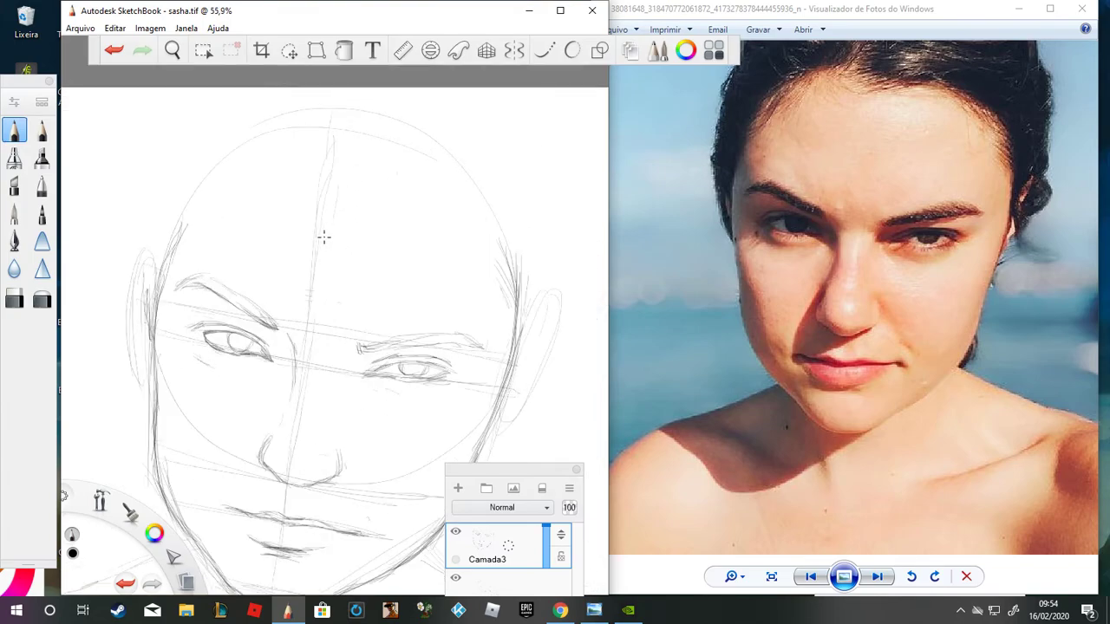
scroll(321, 236, down, 1)
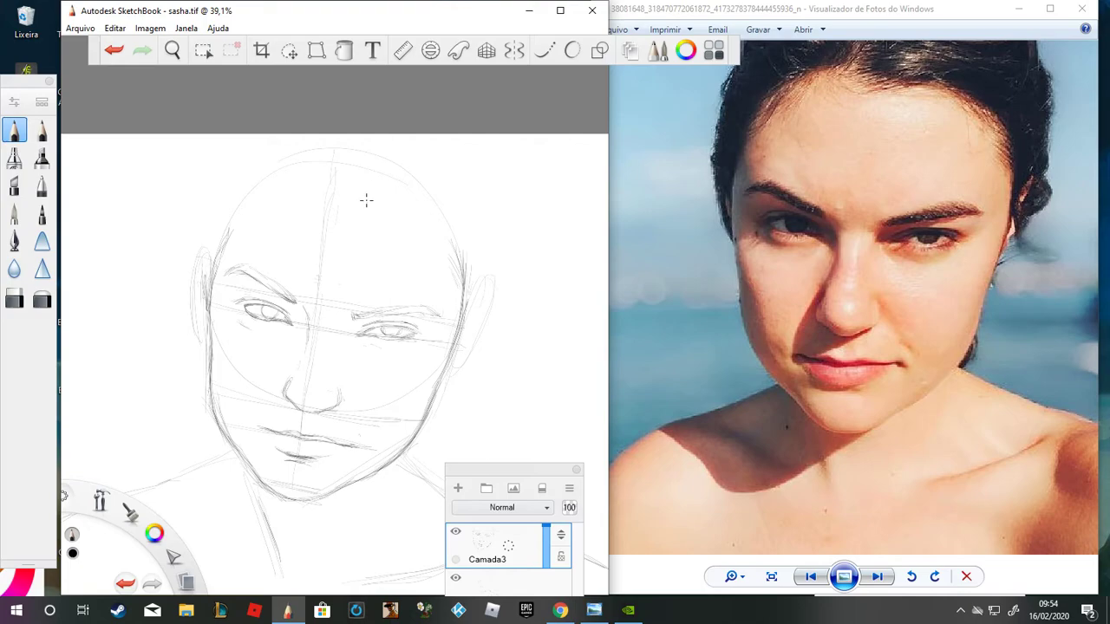
mouse_move(352, 194)
mouse_down()
mouse_move(380, 189)
mouse_move(346, 199)
mouse_move(436, 210)
mouse_move(414, 205)
mouse_move(461, 256)
mouse_up()
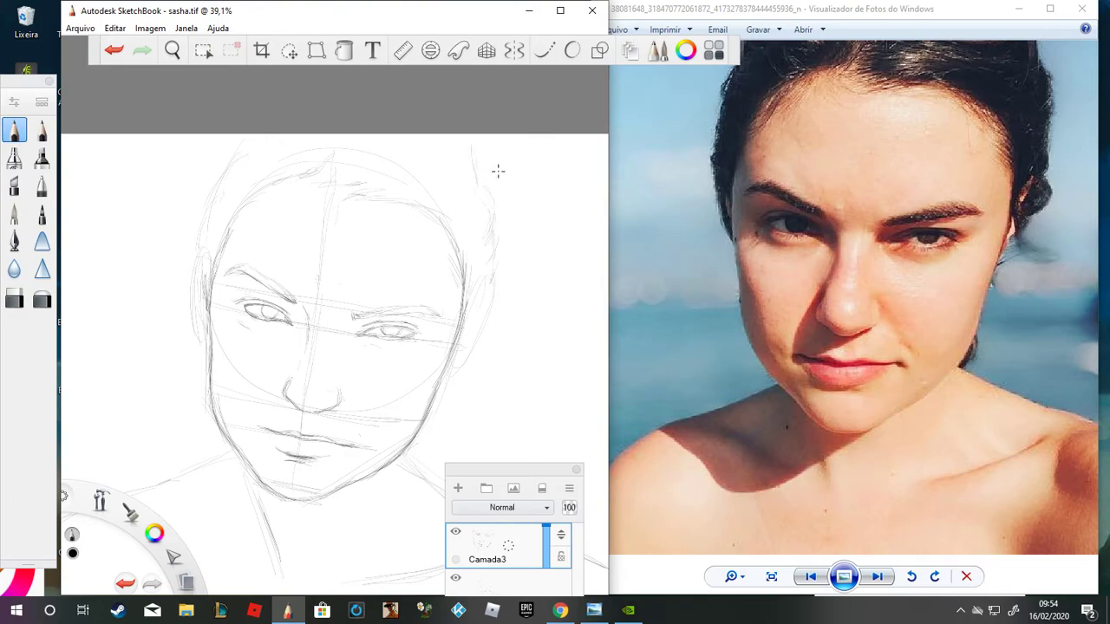
Step: Show more of the top of the head in the reference photo and extend the hair strands near the crown
click(832, 196)
scroll(833, 196, up, 1)
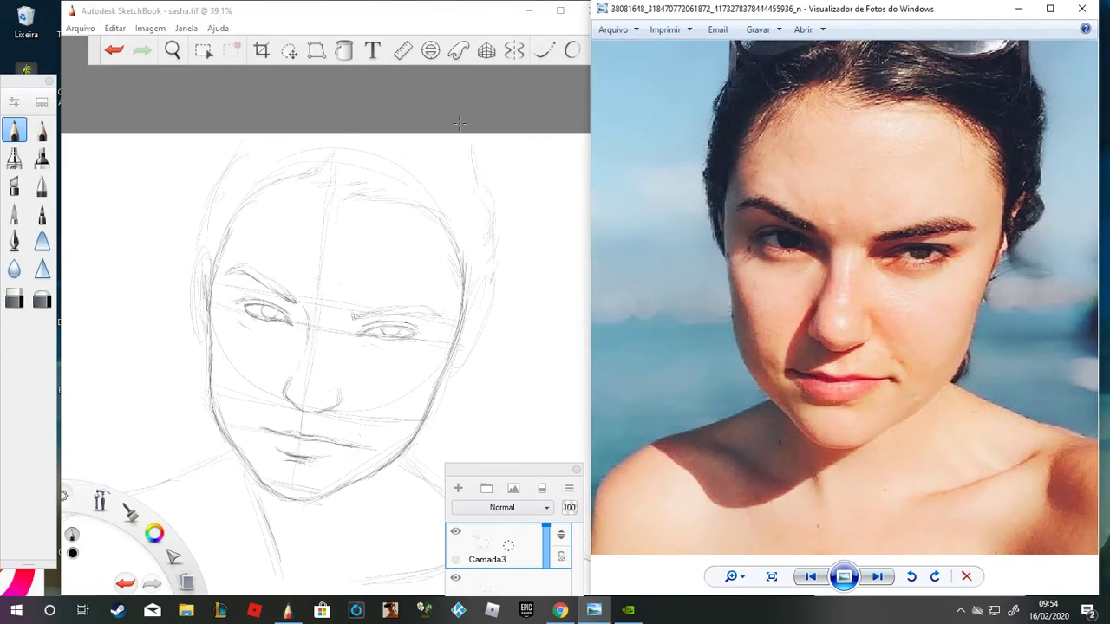
click(476, 197)
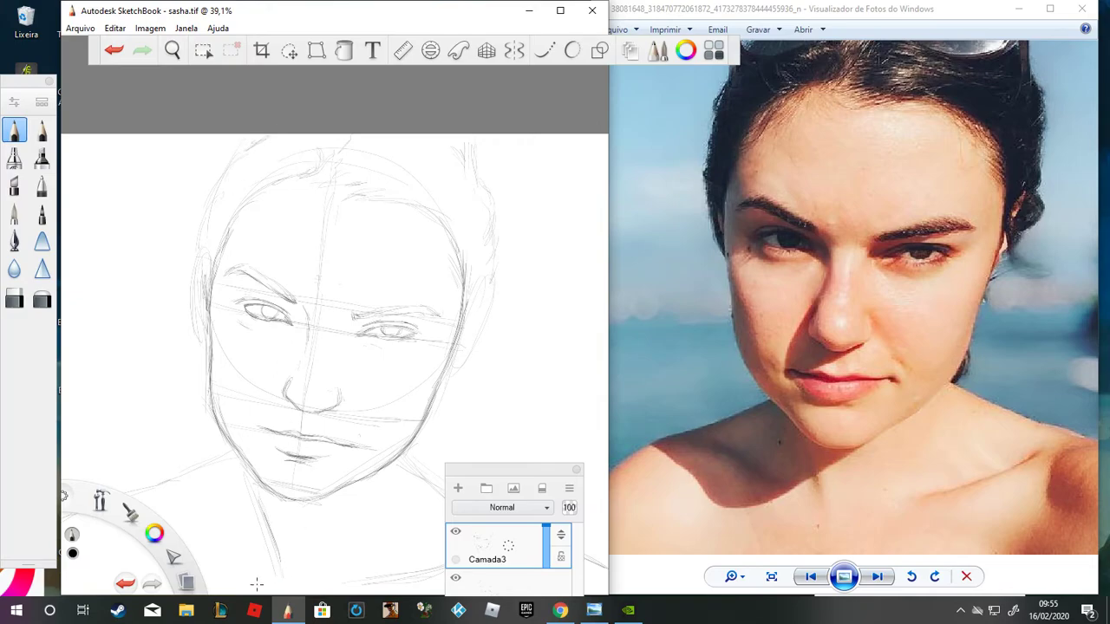
scroll(328, 386, down, 4)
scroll(314, 487, up, 4)
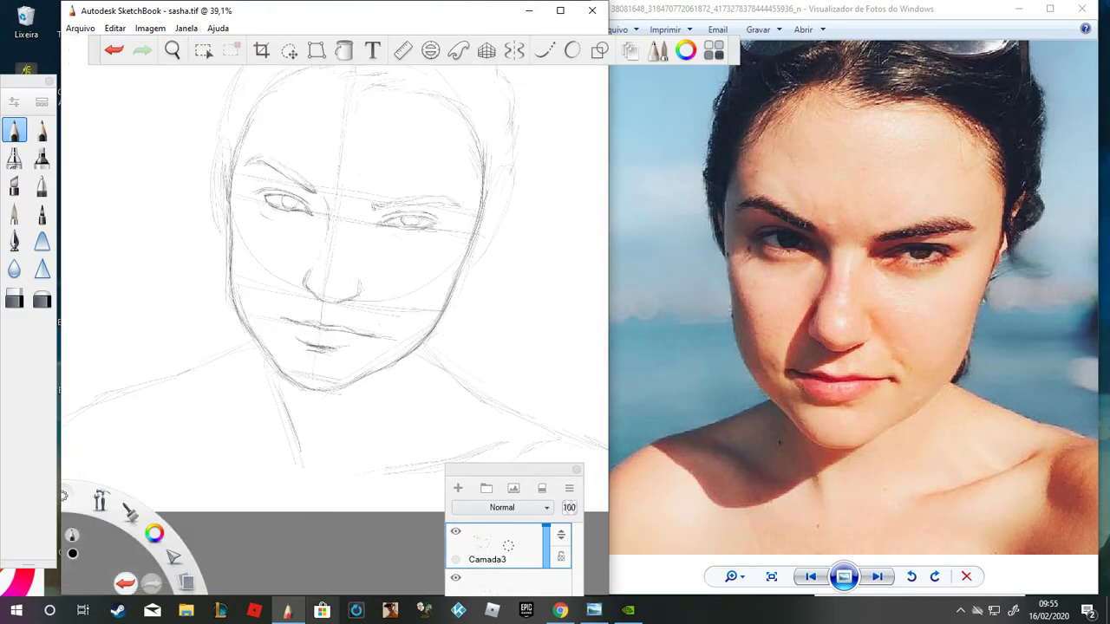
scroll(319, 460, down, 1)
scroll(347, 464, up, 1)
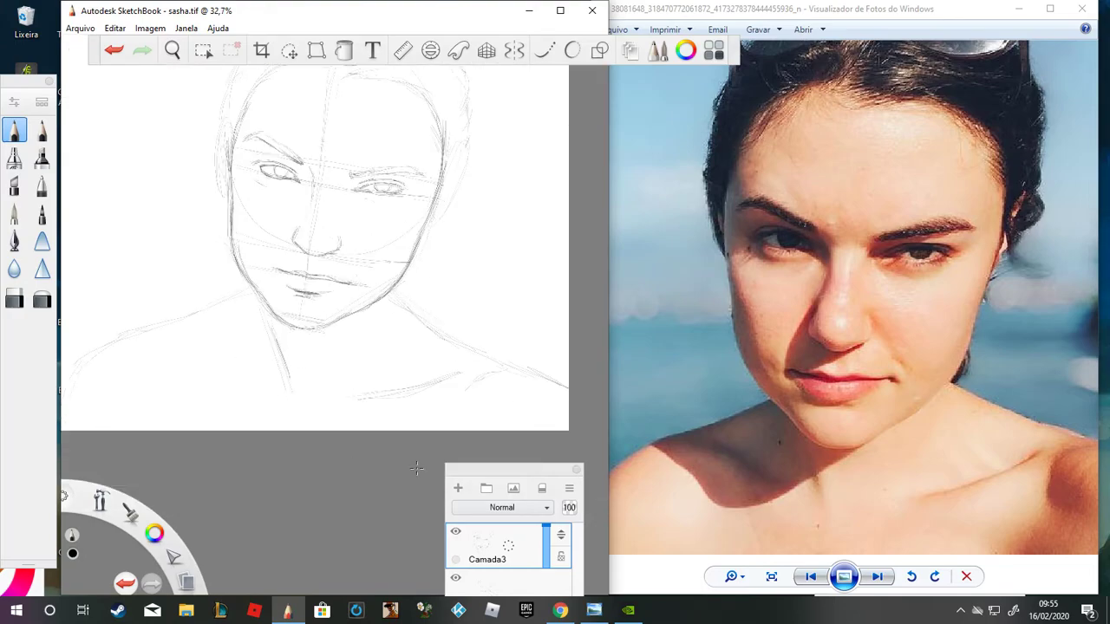
scroll(107, 359, up, 2)
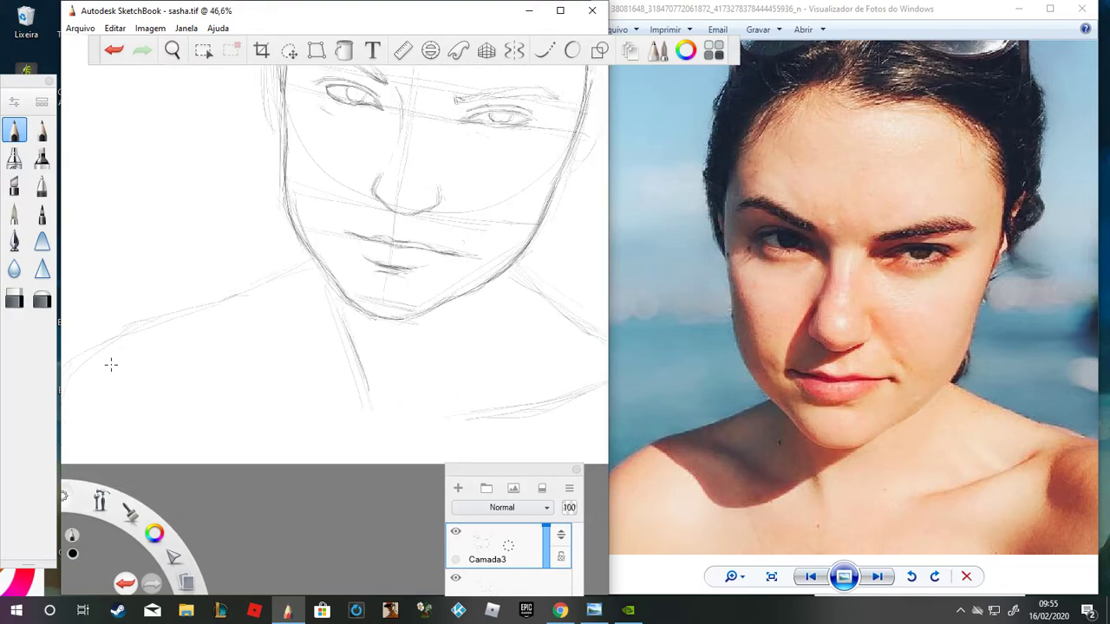
Step: Sketch the left collarbone as a short, slanting pencil line below the shoulder, extending toward the neck
drag(302, 366, 332, 375)
drag(235, 331, 279, 351)
scroll(321, 257, down, 2)
scroll(160, 319, up, 2)
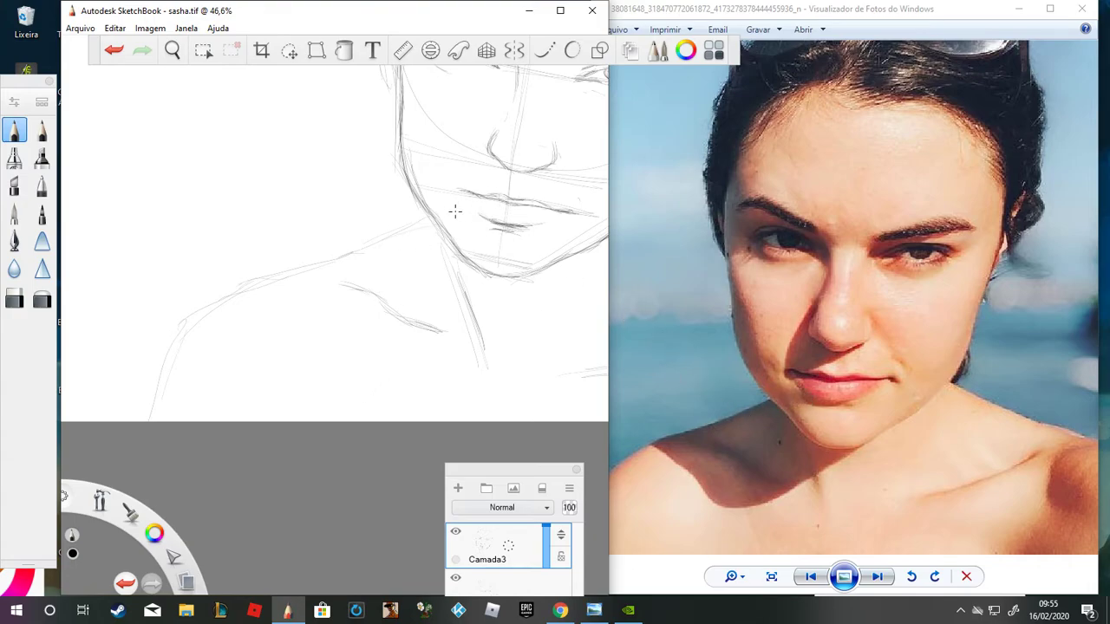
Step: Firm up the left shoulder contour from the neck outward, curve it down into the upper arm, and reveal that shoulder in the reference photo
mouse_move(430, 224)
mouse_down()
mouse_move(345, 269)
mouse_move(399, 246)
mouse_move(274, 278)
mouse_move(299, 275)
mouse_move(280, 291)
mouse_move(303, 271)
mouse_move(248, 292)
mouse_up()
drag(690, 481, 810, 456)
click(226, 308)
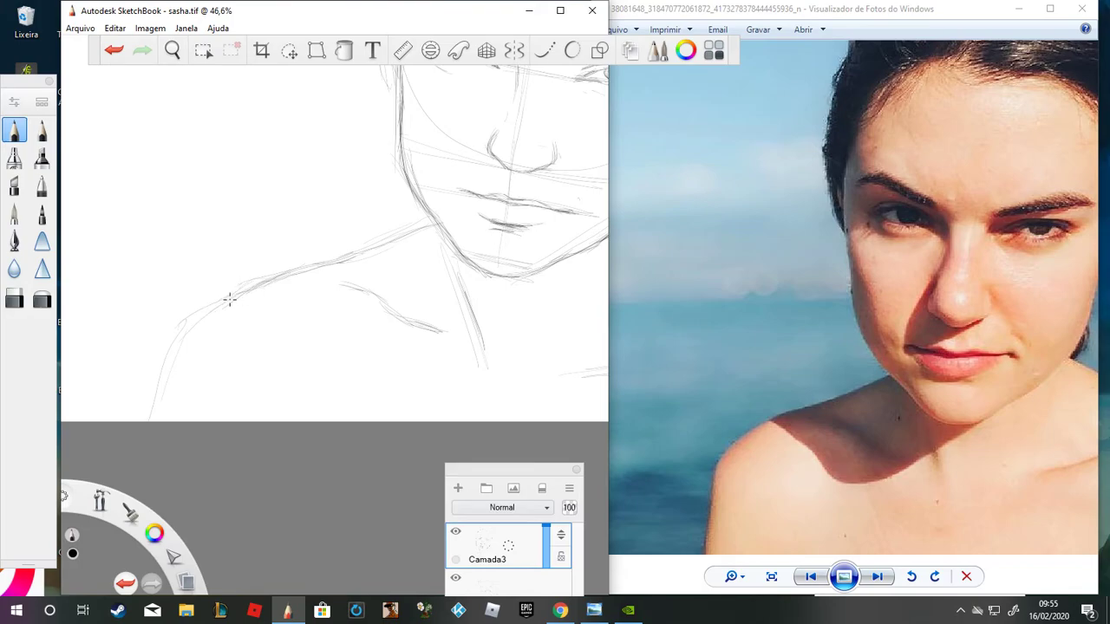
drag(251, 292, 203, 329)
drag(208, 328, 180, 425)
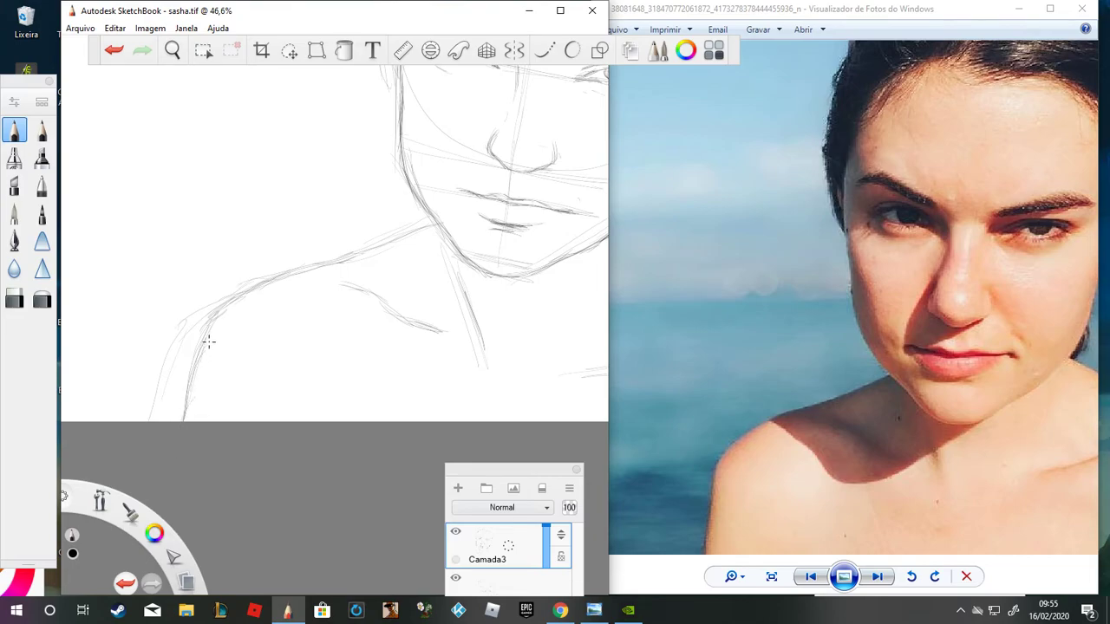
drag(211, 327, 187, 406)
Step: Erase the outer shoulder and arm guideline on the layer below Camada3, and clean the outer edge of the arm line on Camada3
click(14, 298)
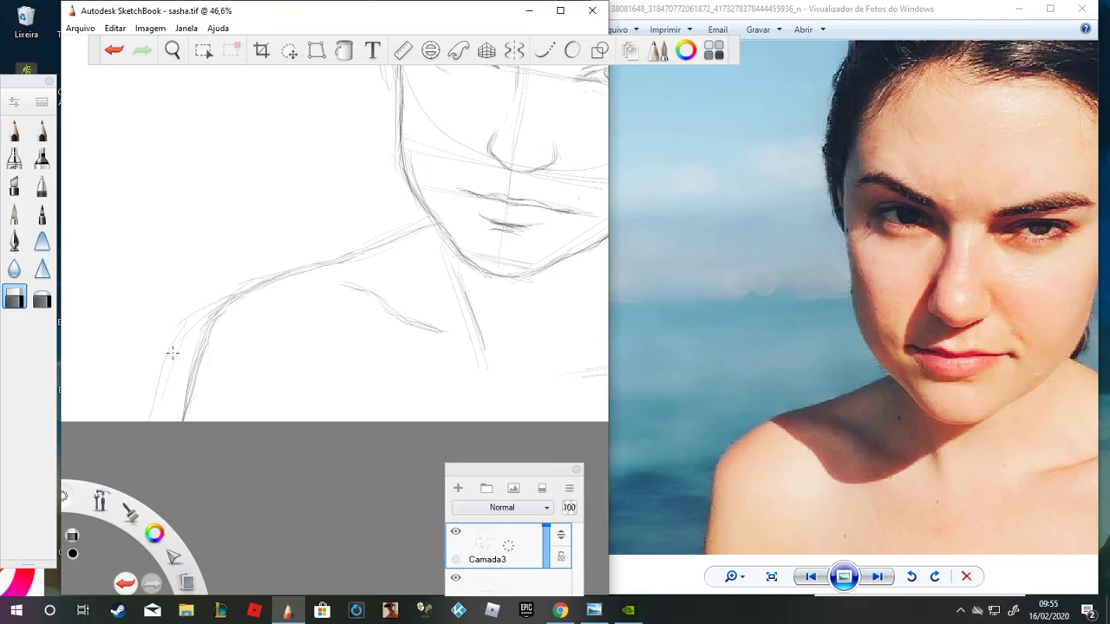
click(488, 579)
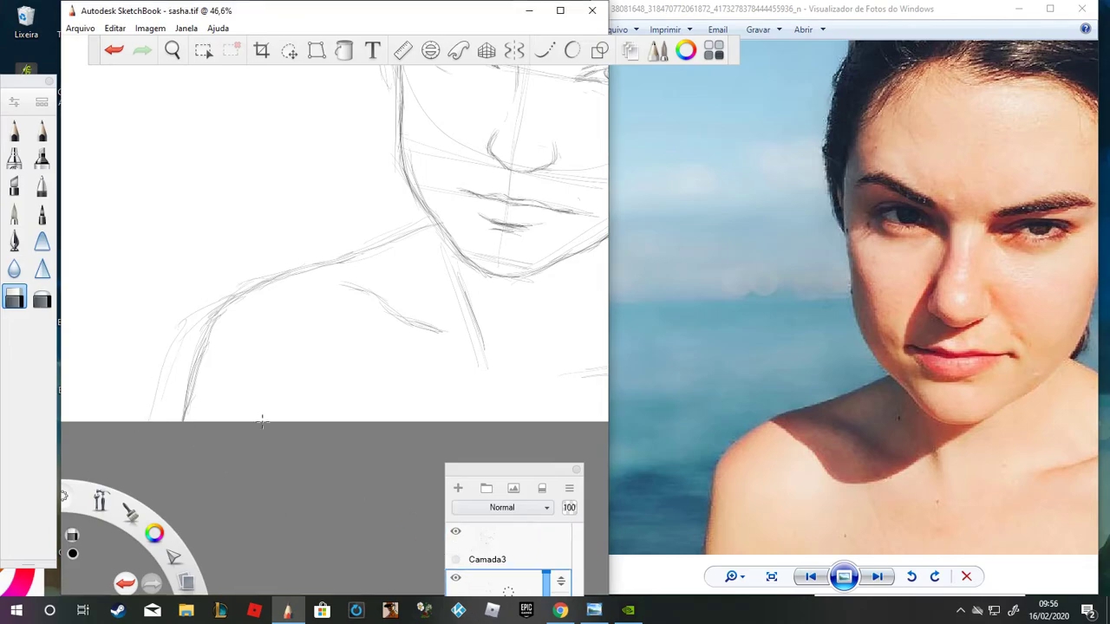
mouse_move(153, 419)
mouse_down()
mouse_move(185, 321)
mouse_move(189, 339)
mouse_move(192, 304)
mouse_up()
drag(195, 364, 182, 414)
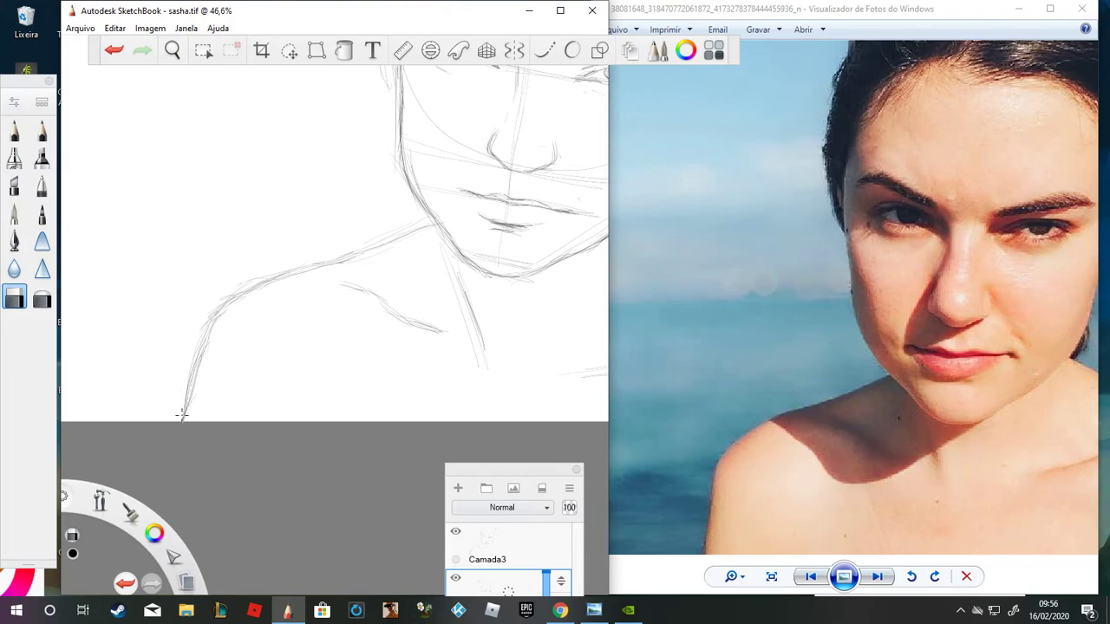
click(479, 556)
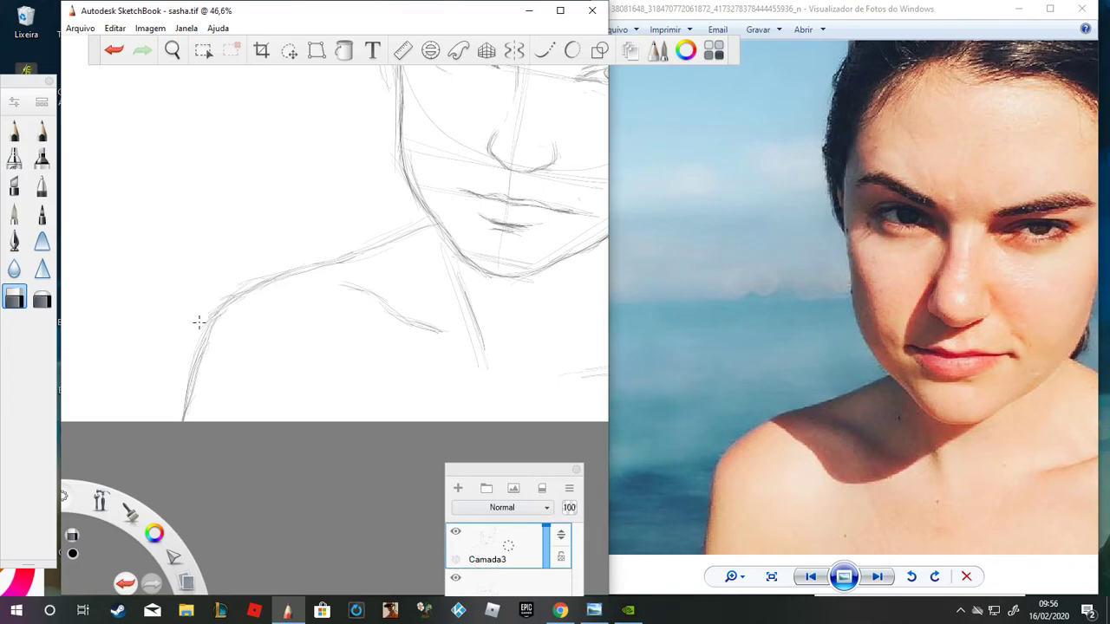
drag(202, 328, 184, 398)
Step: Return to the pencil and bring the right shoulder and collarbone into view in both the sketch and the reference photo
click(14, 130)
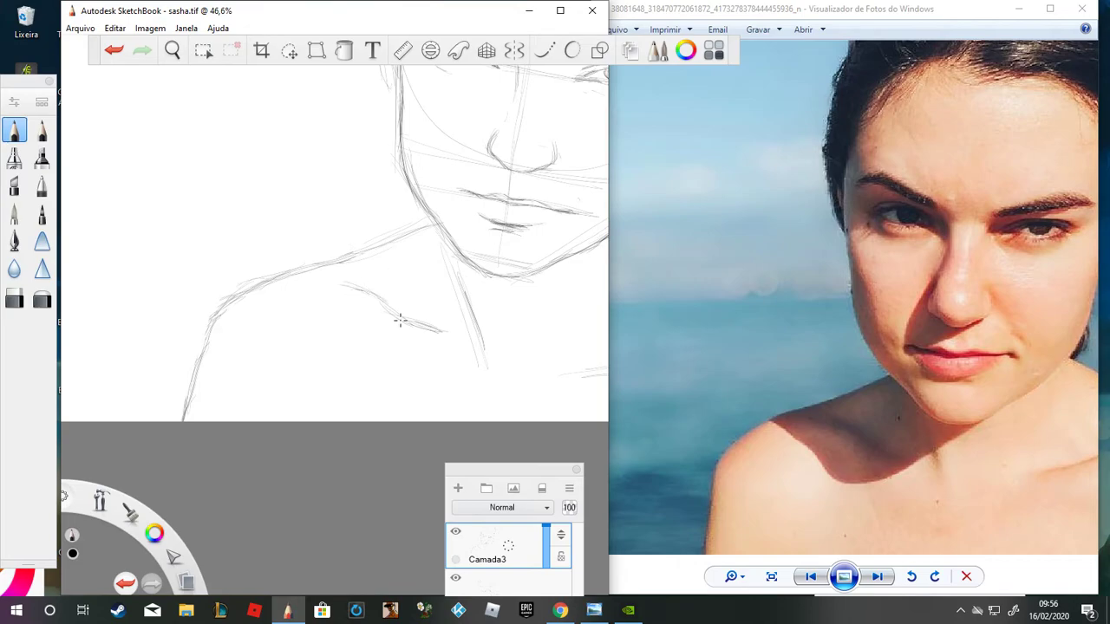
scroll(278, 353, down, 3)
scroll(572, 297, down, 2)
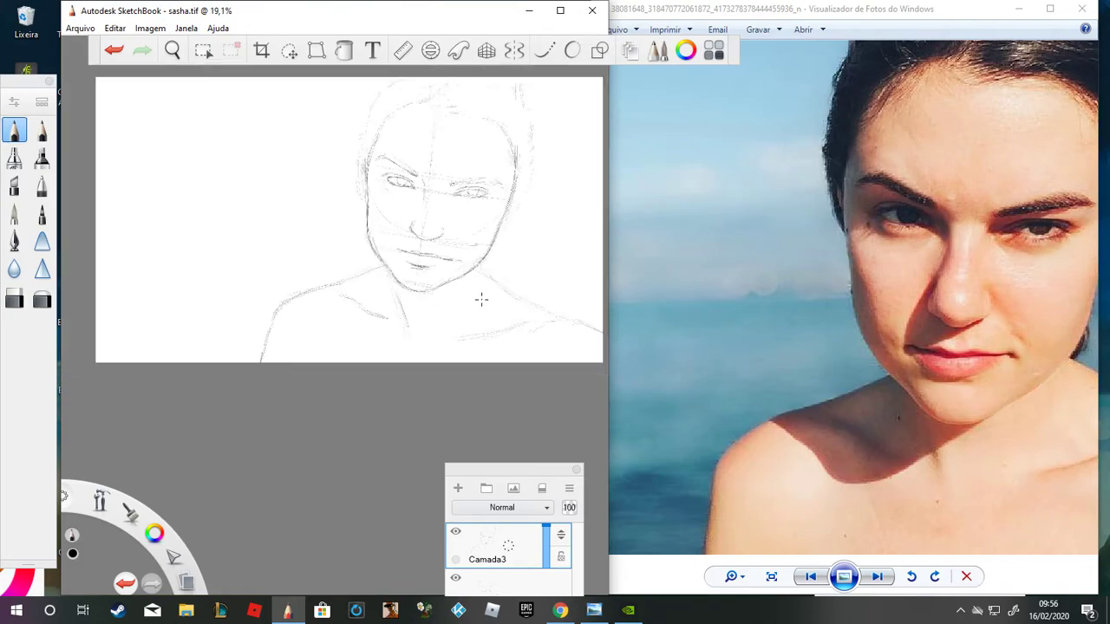
scroll(572, 275, up, 3)
scroll(515, 255, down, 2)
scroll(554, 256, up, 1)
click(792, 320)
scroll(867, 322, up, 1)
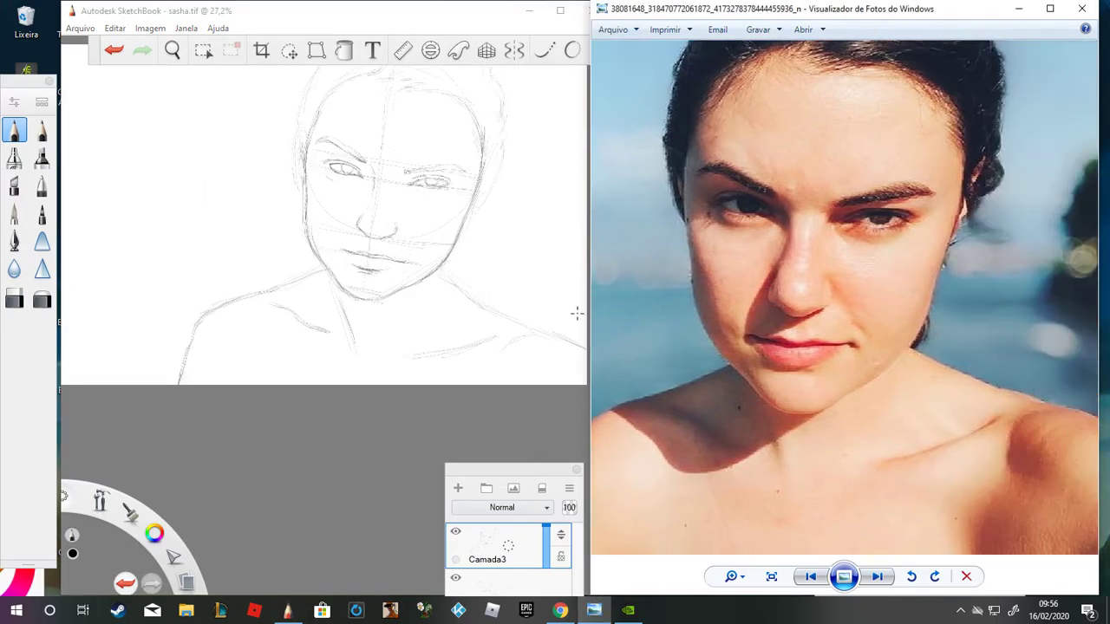
scroll(572, 303, down, 2)
scroll(505, 285, up, 3)
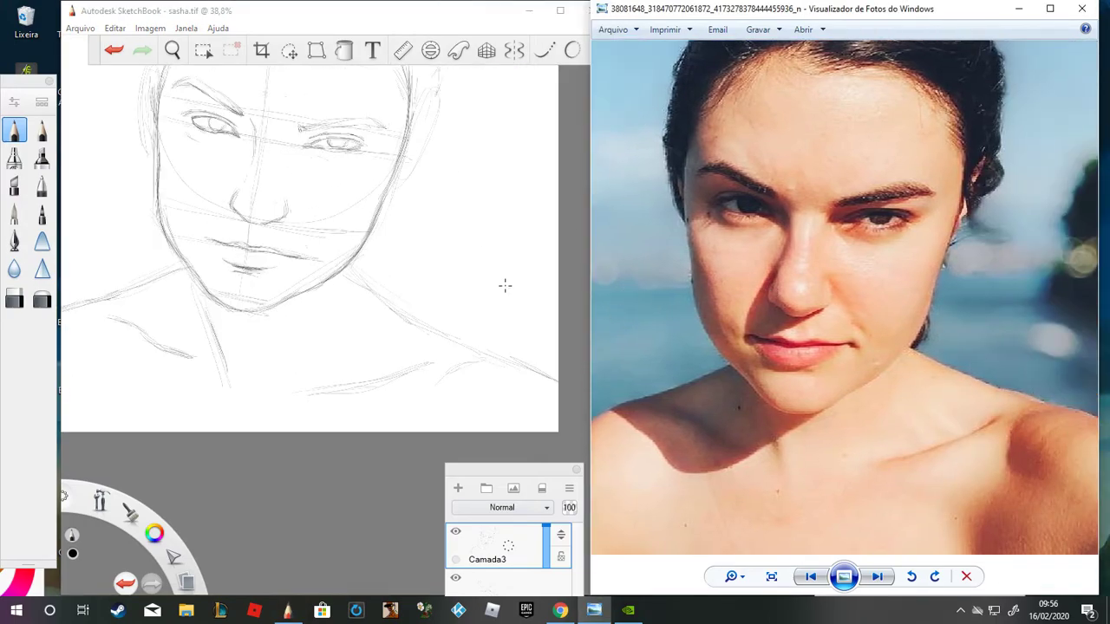
scroll(505, 285, up, 1)
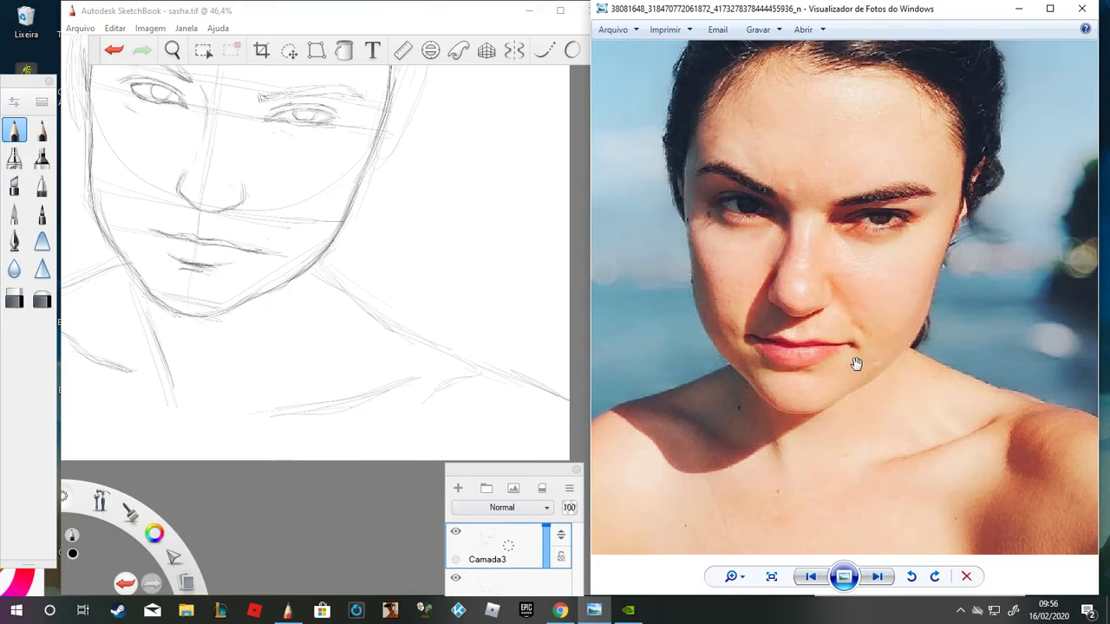
click(317, 269)
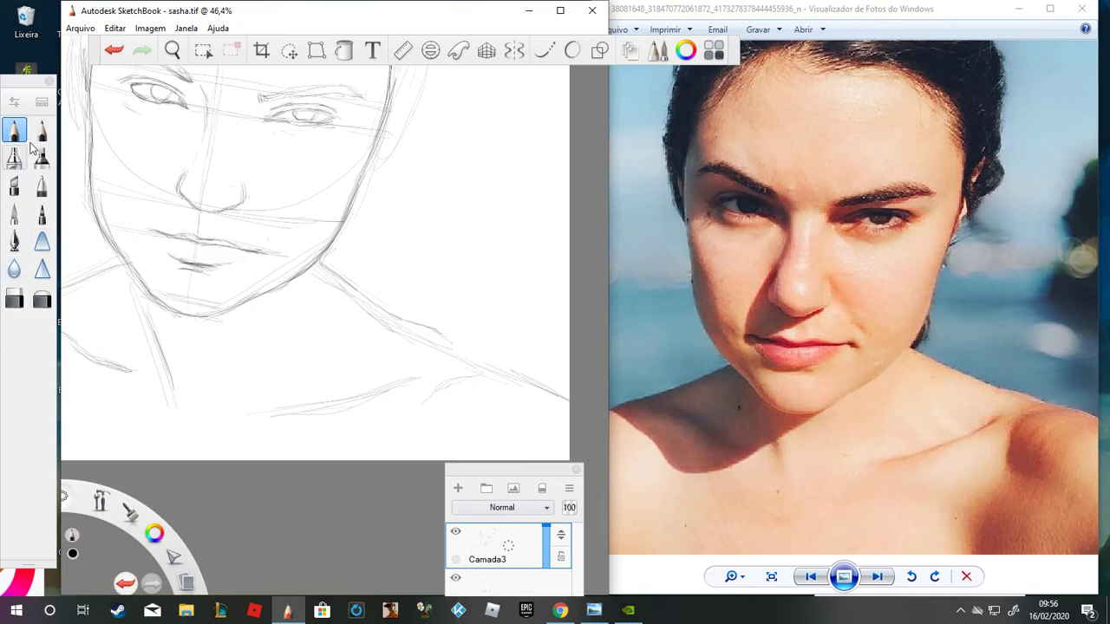
click(110, 45)
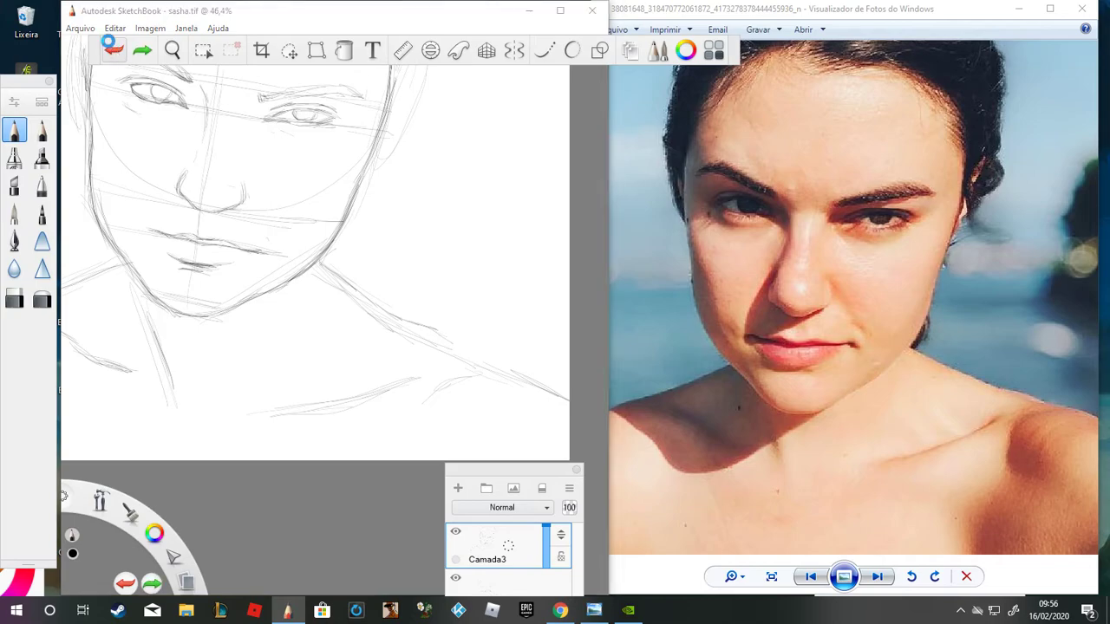
click(113, 47)
click(111, 44)
click(111, 44)
click(110, 45)
click(110, 45)
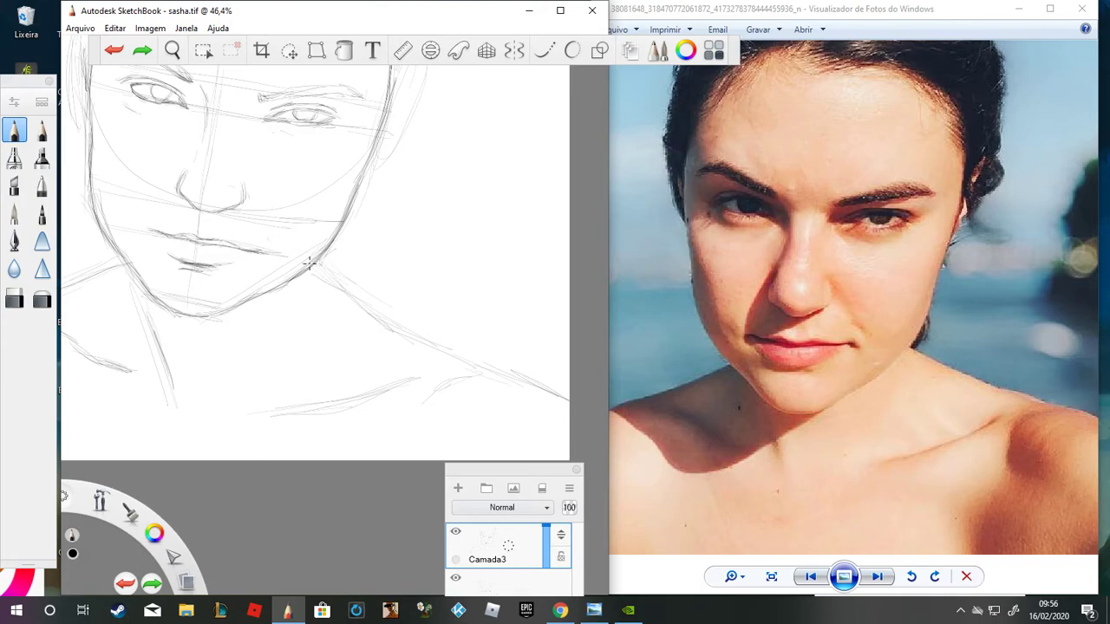
Step: Sketch a higher right shoulder line from the jaw outward, with the right collarbone and short armpit strokes beneath it
mouse_move(333, 275)
mouse_down()
mouse_move(320, 261)
mouse_move(395, 308)
mouse_move(337, 270)
mouse_up()
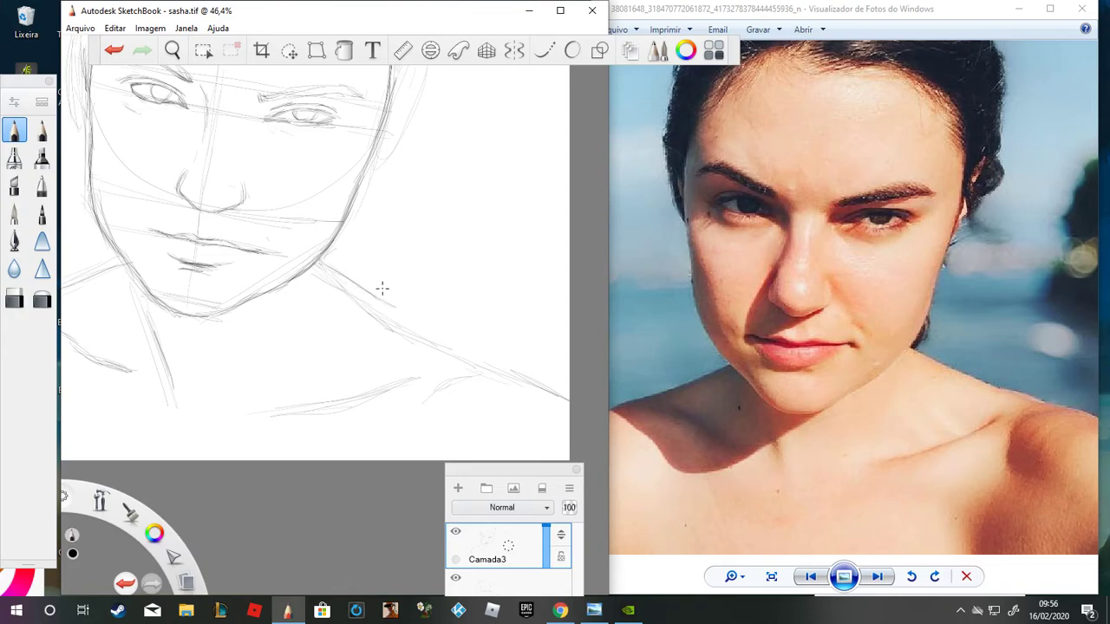
mouse_move(388, 299)
mouse_down()
mouse_move(424, 322)
mouse_move(401, 304)
mouse_move(428, 320)
mouse_move(359, 286)
mouse_move(518, 350)
mouse_move(427, 317)
mouse_up()
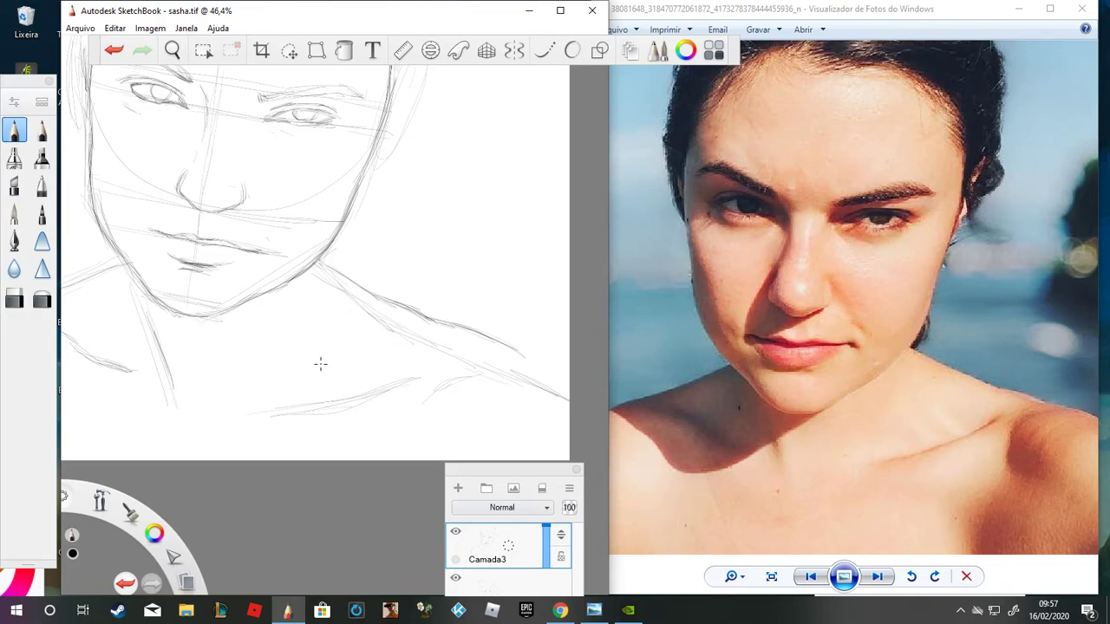
mouse_move(259, 375)
mouse_down()
mouse_move(400, 347)
mouse_move(253, 374)
mouse_up()
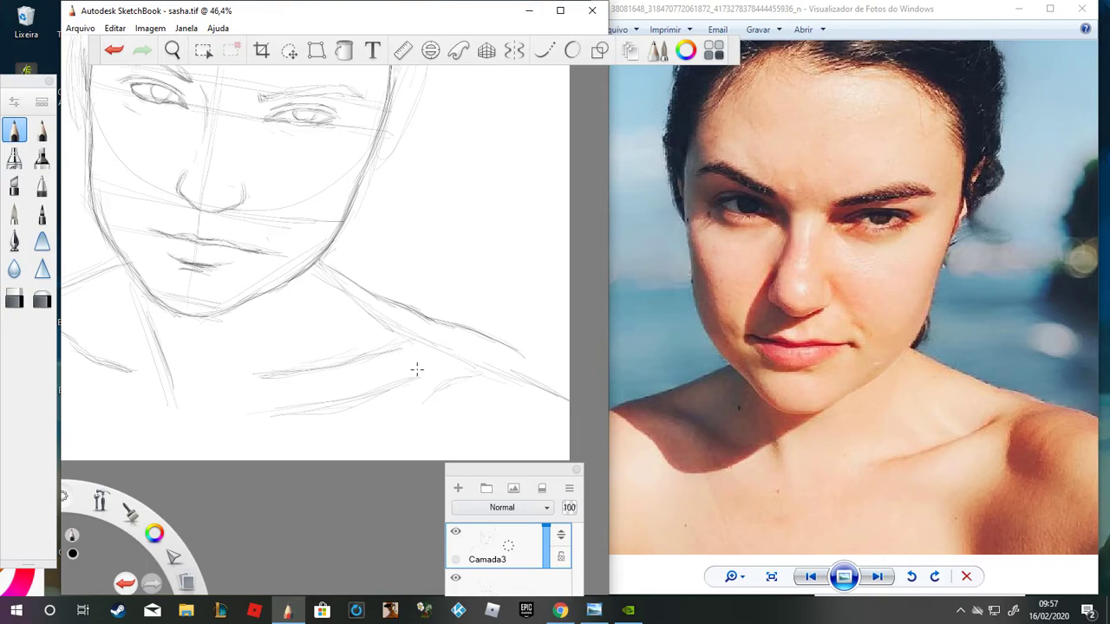
drag(431, 345, 414, 374)
mouse_move(373, 456)
mouse_down()
mouse_move(384, 432)
mouse_move(379, 458)
mouse_up()
Step: Erase the rough guidelines for the right shoulder and collarbone on the layer below Camada3
click(479, 583)
click(14, 298)
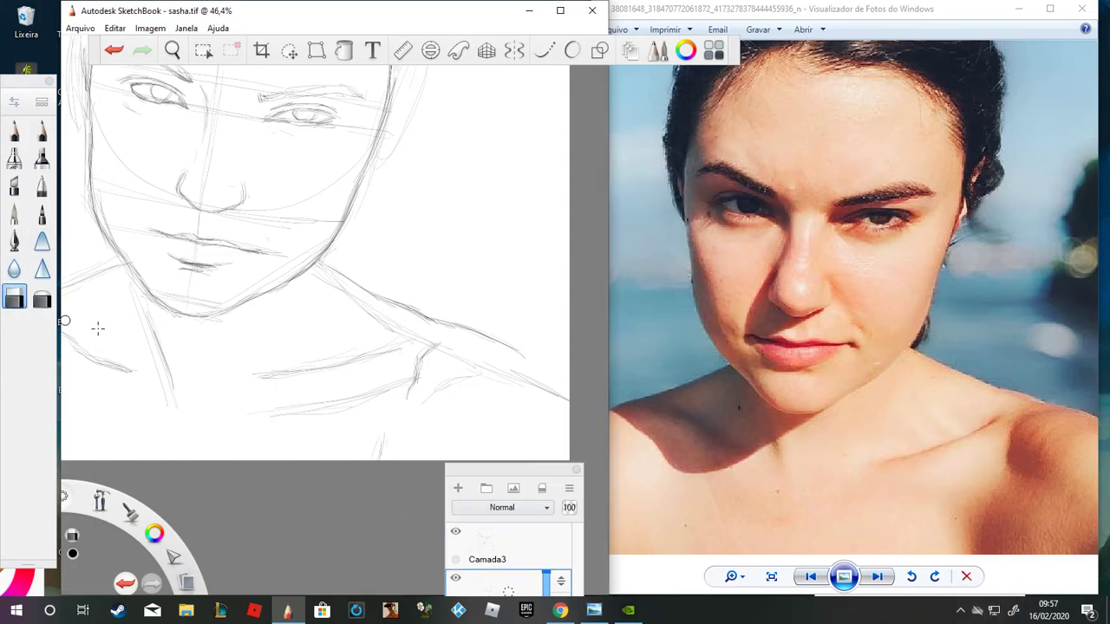
mouse_move(382, 335)
mouse_down()
mouse_move(514, 392)
mouse_move(529, 386)
mouse_move(506, 355)
mouse_move(525, 372)
mouse_move(514, 394)
mouse_move(455, 374)
mouse_move(366, 394)
mouse_move(414, 373)
mouse_move(340, 416)
mouse_move(273, 414)
mouse_up()
Step: On Camada3, rough in a higher outer end for the right shoulder and erase the lower shoulder line
click(473, 528)
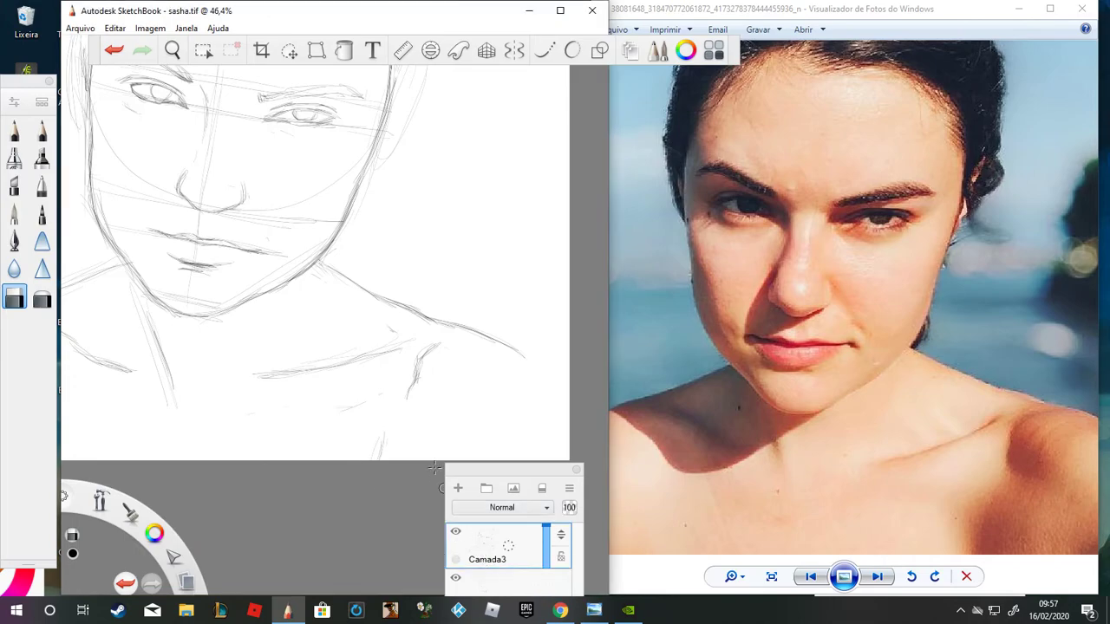
click(19, 129)
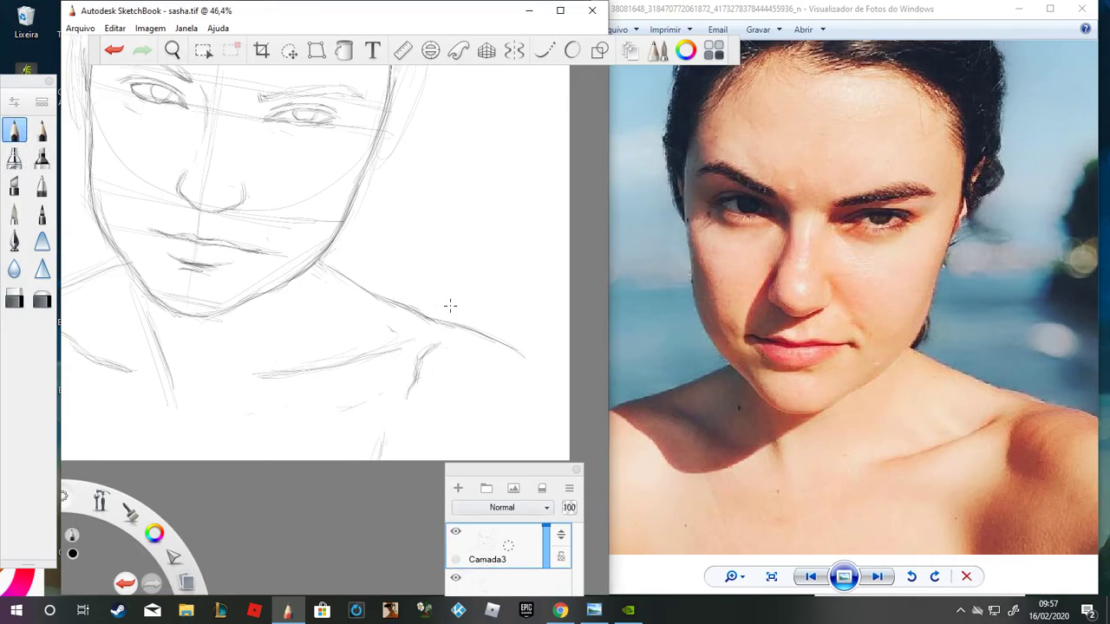
mouse_move(491, 324)
mouse_down()
mouse_move(459, 323)
mouse_move(497, 332)
mouse_up()
click(14, 298)
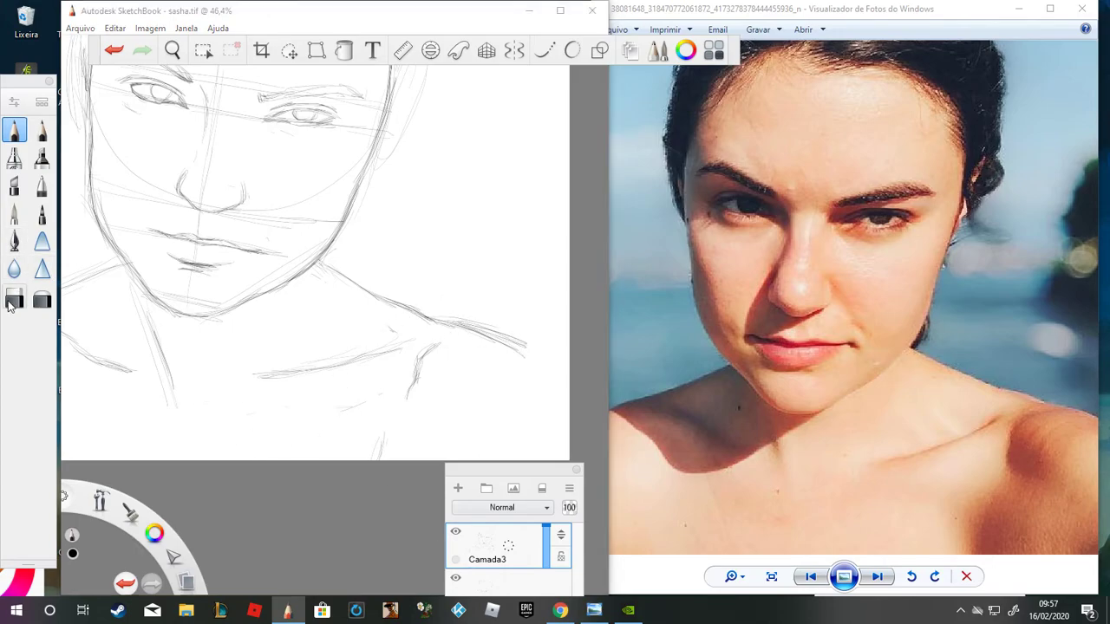
mouse_move(452, 326)
mouse_down()
mouse_move(478, 333)
mouse_move(364, 289)
mouse_up()
Step: Redraw the right shoulder contour in pencil as one smooth, higher slope from the jaw to the outer end
click(14, 128)
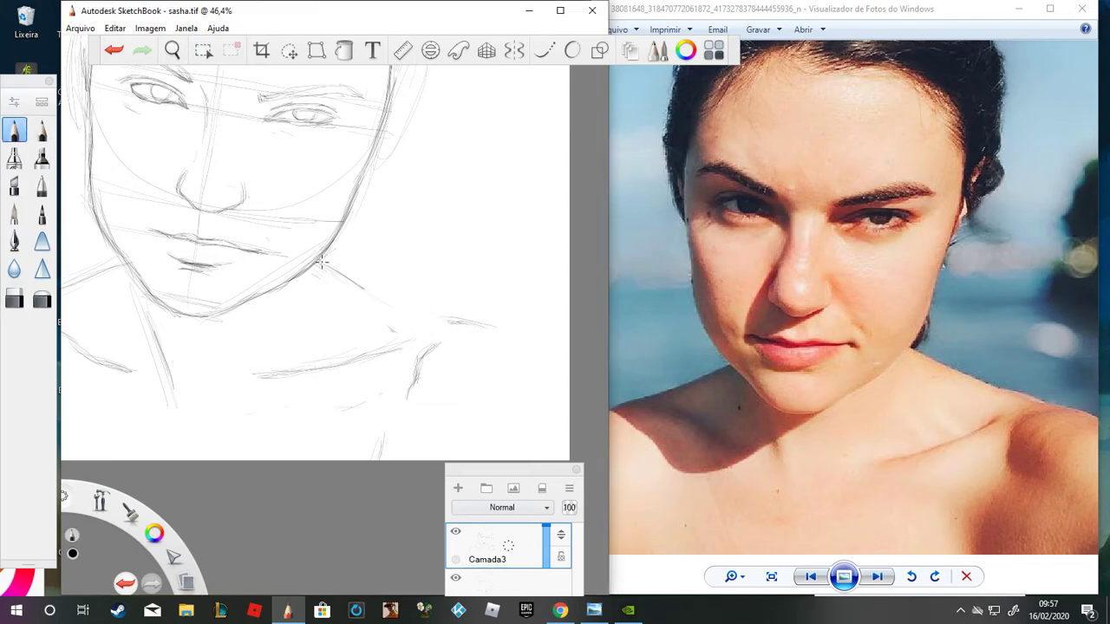
drag(325, 264, 409, 299)
mouse_move(476, 320)
mouse_down()
mouse_move(456, 312)
mouse_move(527, 336)
mouse_up()
drag(419, 303, 384, 296)
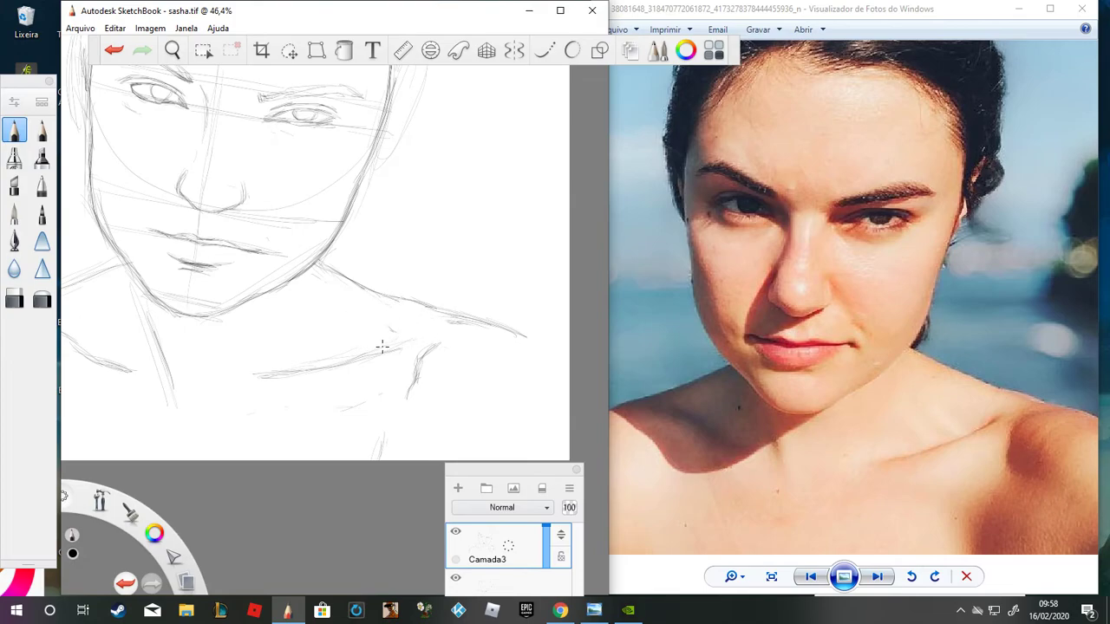
Step: Darken the right collarbone line with repeated pencil strokes
drag(404, 332, 386, 337)
drag(328, 371, 385, 345)
drag(294, 373, 330, 363)
Step: Sketch the narrow visible ear against the right edge of the face, with its outer rim and inner fold
scroll(281, 323, down, 5)
scroll(327, 260, up, 5)
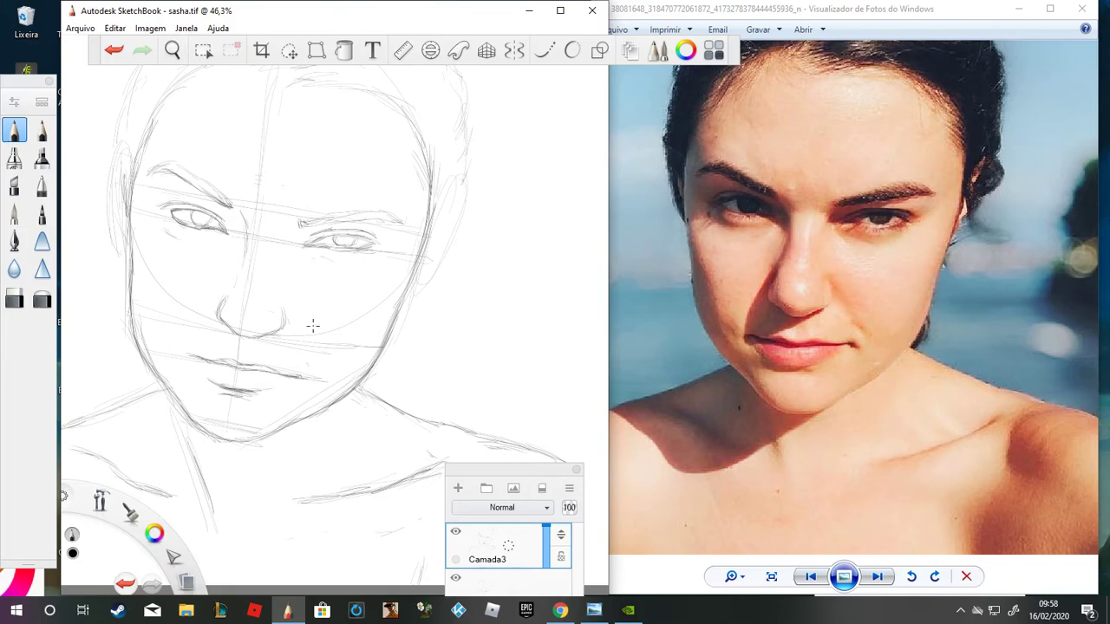
scroll(313, 326, down, 2)
scroll(402, 269, up, 3)
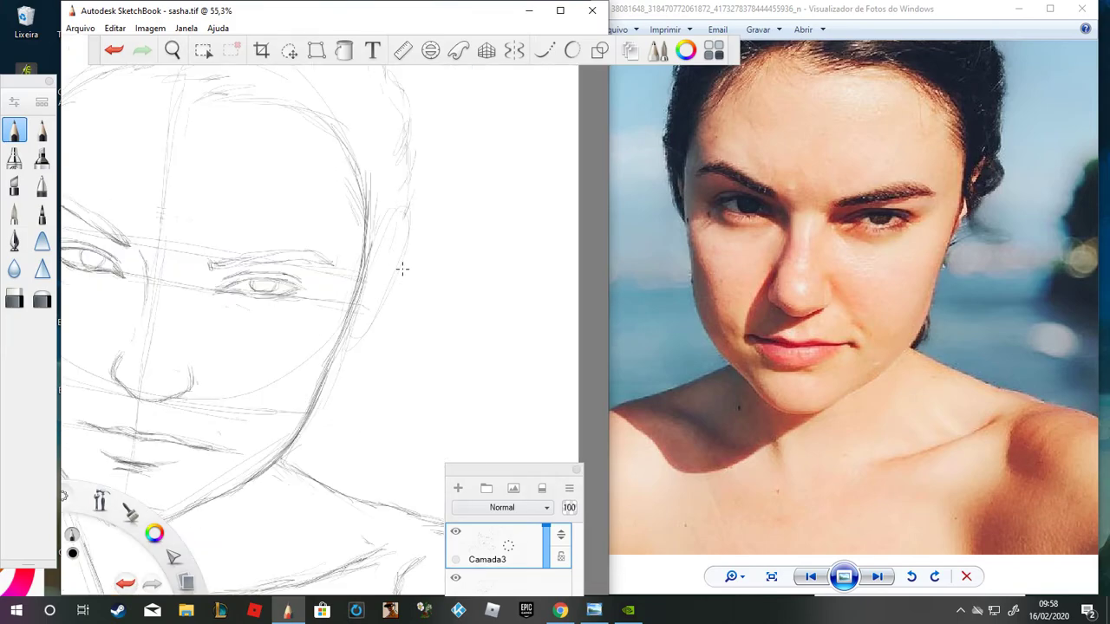
scroll(433, 376, up, 1)
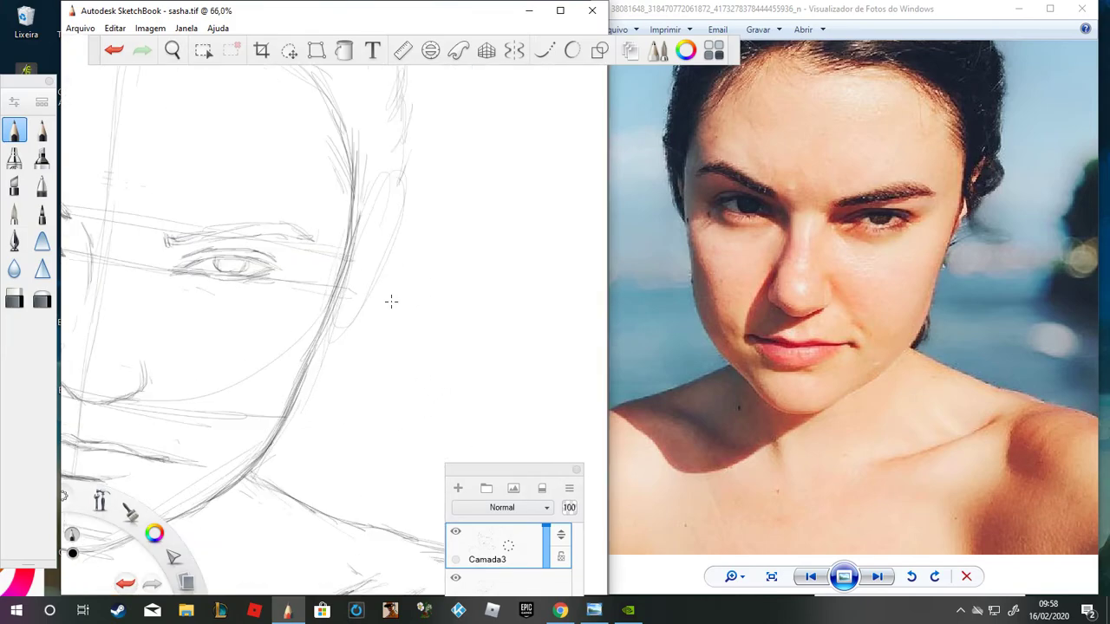
scroll(382, 293, up, 1)
drag(355, 265, 337, 299)
drag(360, 241, 356, 269)
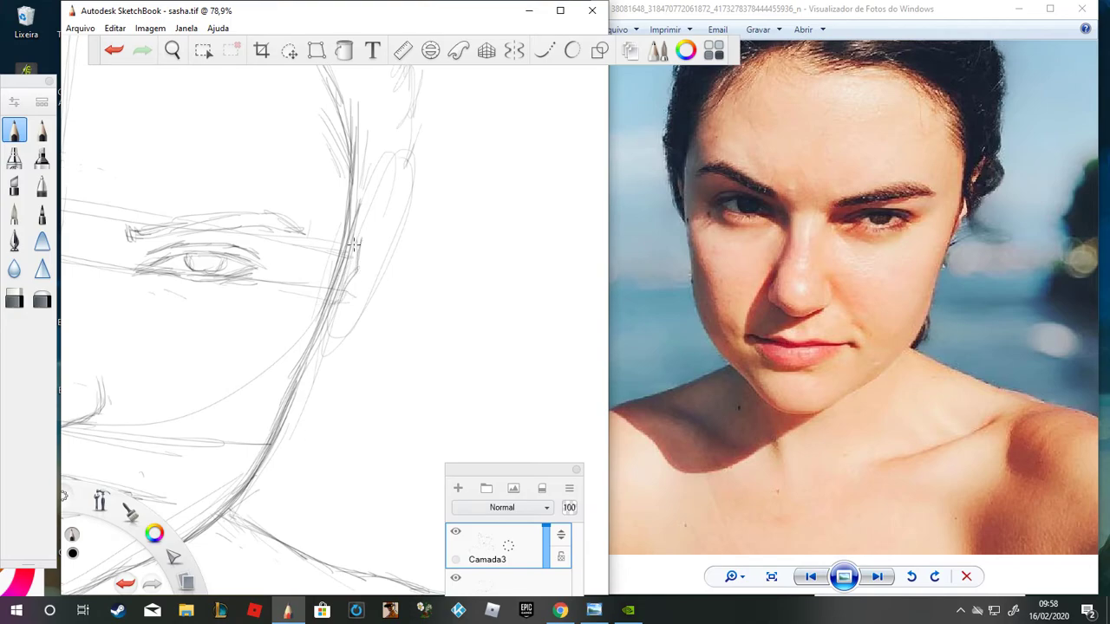
mouse_move(381, 202)
mouse_down()
mouse_move(365, 243)
mouse_move(388, 180)
mouse_move(365, 249)
mouse_move(389, 206)
mouse_move(364, 236)
mouse_move(354, 271)
mouse_up()
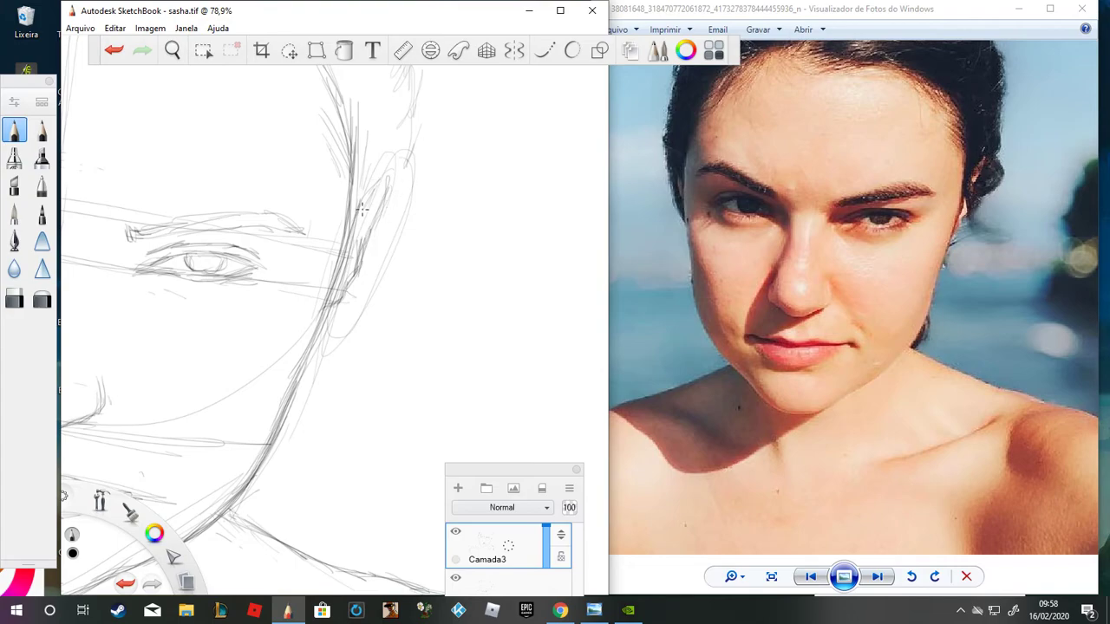
drag(384, 184, 363, 217)
mouse_move(390, 171)
mouse_down()
mouse_move(353, 231)
mouse_move(379, 179)
mouse_move(381, 220)
mouse_up()
Step: Darken both sides and the lower curve of the right eye's iris
scroll(225, 332, up, 6)
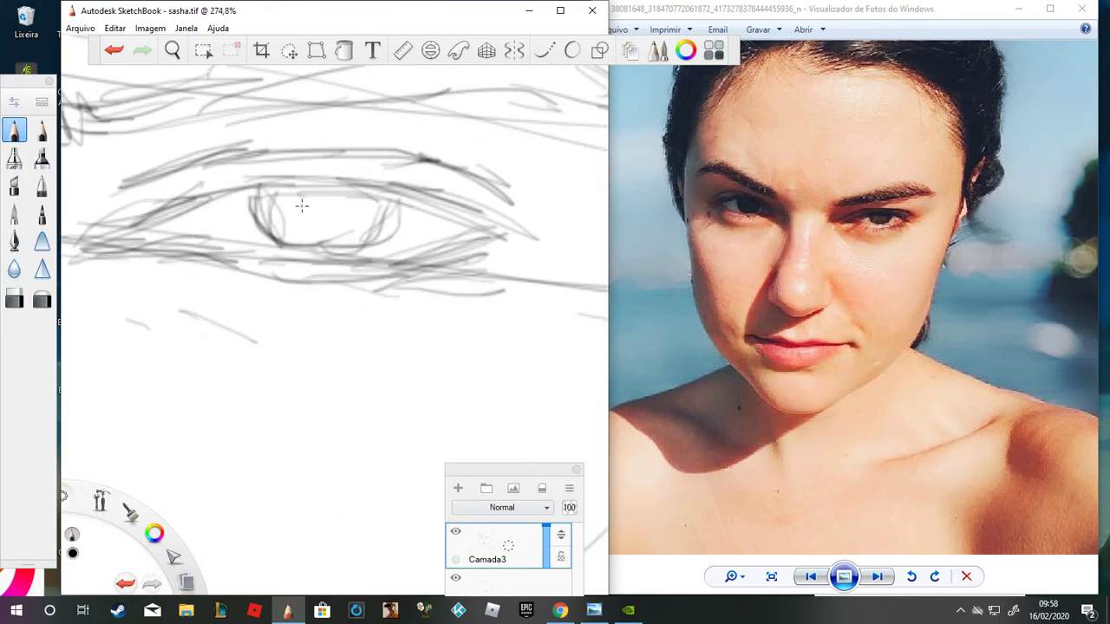
drag(253, 198, 279, 247)
drag(254, 201, 280, 247)
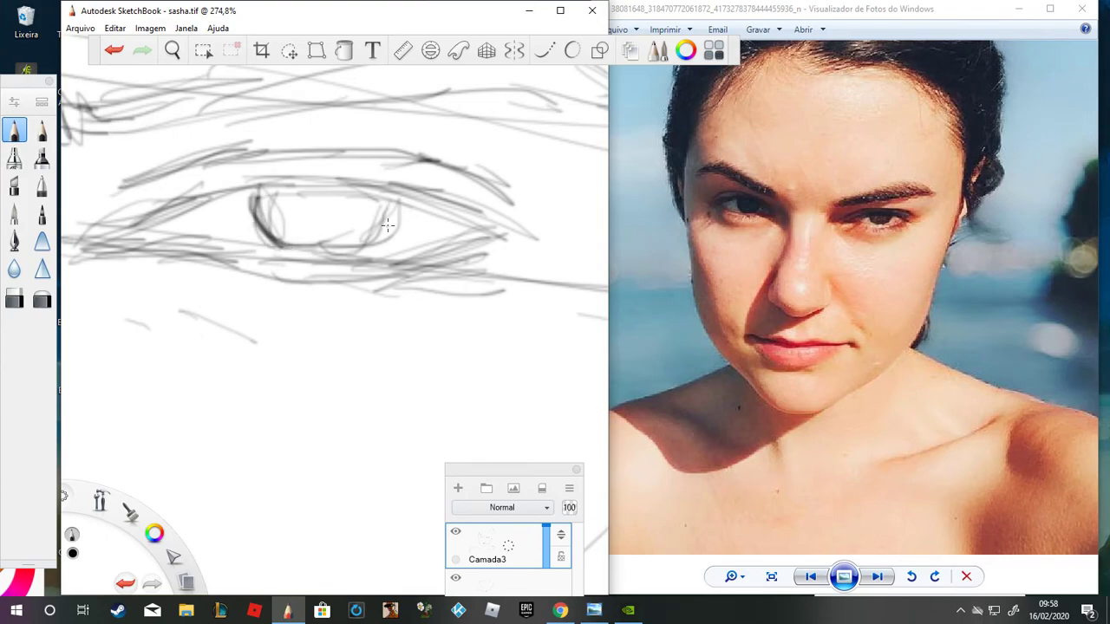
mouse_move(394, 197)
mouse_down()
mouse_move(375, 245)
mouse_move(357, 246)
mouse_move(363, 236)
mouse_move(361, 248)
mouse_up()
mouse_move(257, 193)
mouse_down()
mouse_move(287, 252)
mouse_move(270, 240)
mouse_move(342, 262)
mouse_move(298, 252)
mouse_move(359, 247)
mouse_move(296, 253)
mouse_move(320, 254)
mouse_move(265, 238)
mouse_move(276, 242)
mouse_move(253, 217)
mouse_up()
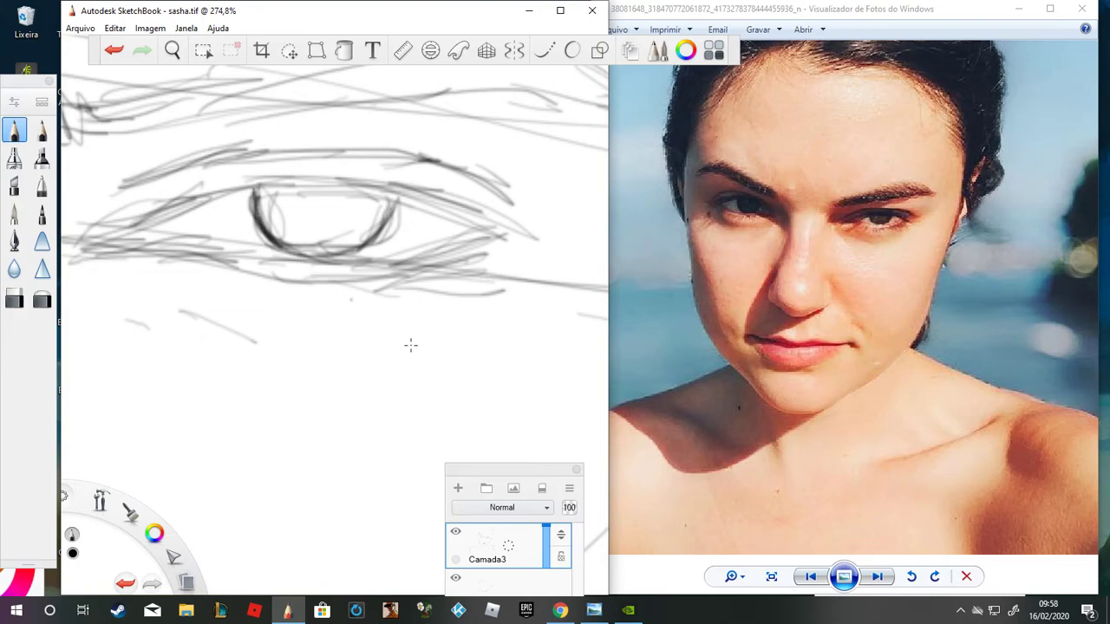
Step: Strengthen the left eye's upper lid line and outer corner with darker pencil strokes
scroll(389, 325, down, 8)
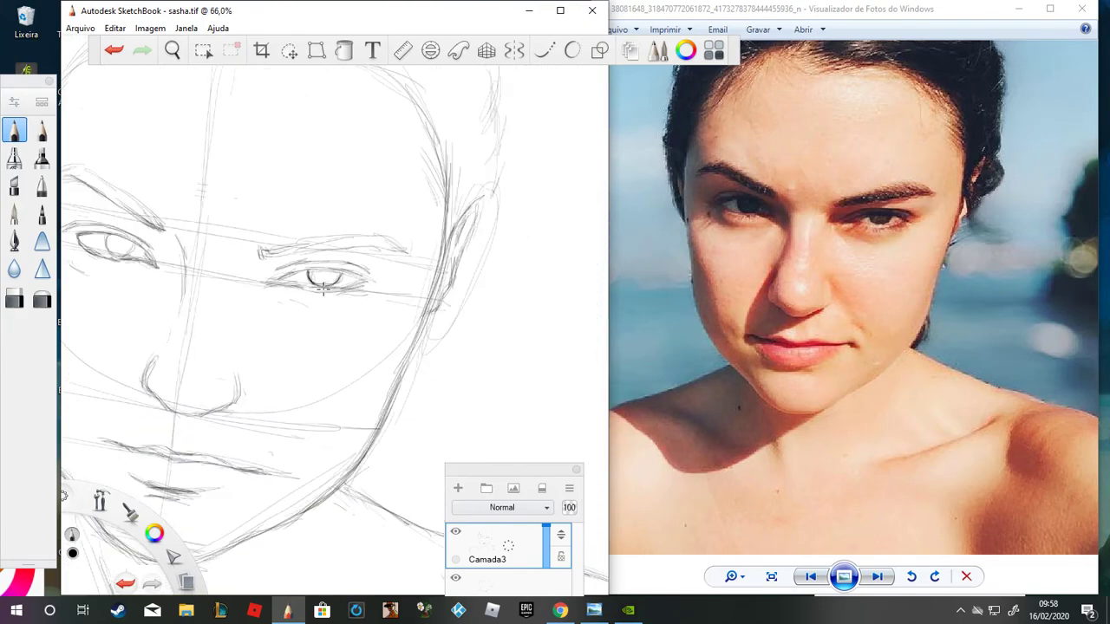
scroll(323, 289, up, 8)
scroll(252, 250, down, 2)
scroll(276, 286, up, 2)
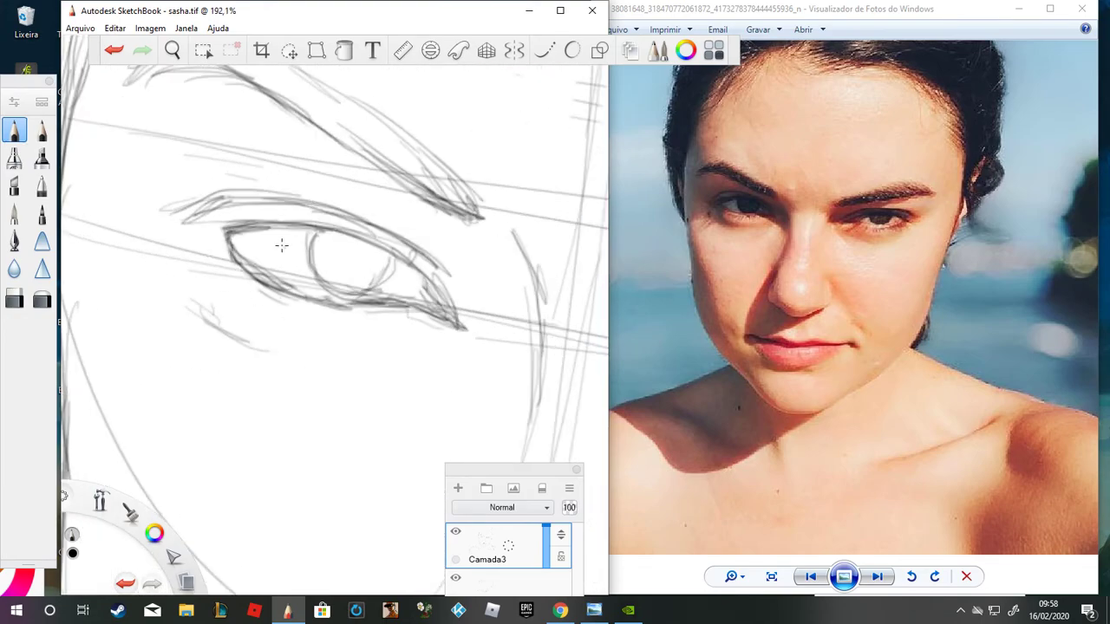
drag(265, 227, 229, 247)
mouse_move(309, 231)
mouse_down()
mouse_move(223, 250)
mouse_move(234, 241)
mouse_move(261, 278)
mouse_up()
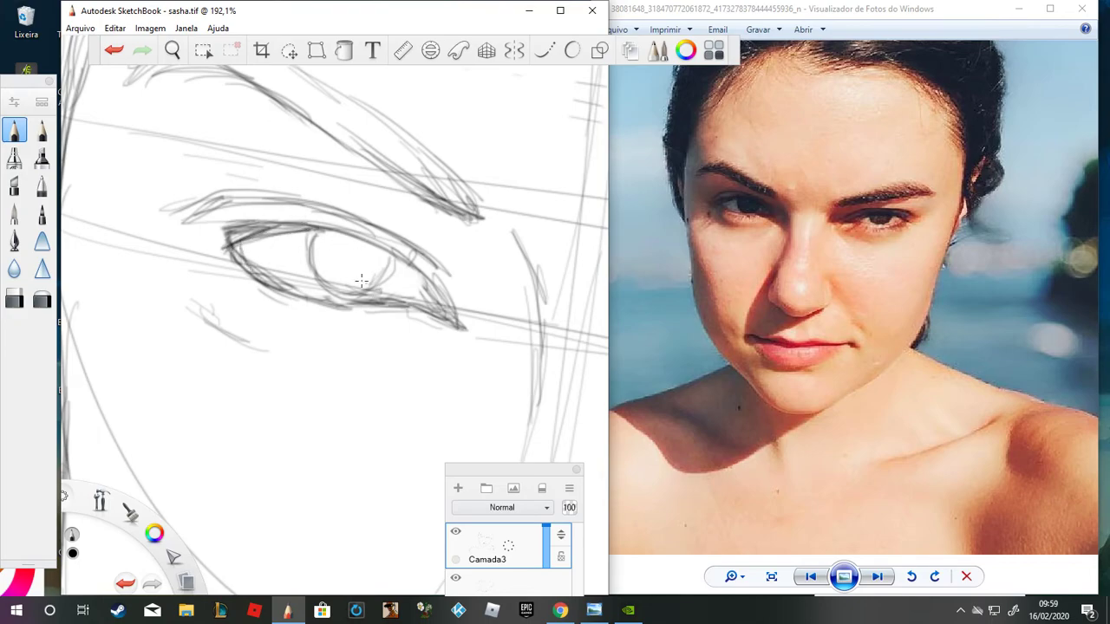
Step: Darken the left eye's iris outline along both sides and the lower curve with pencil strokes
mouse_move(321, 238)
mouse_down()
mouse_move(319, 291)
mouse_move(315, 227)
mouse_move(314, 281)
mouse_move(316, 244)
mouse_move(332, 295)
mouse_move(310, 272)
mouse_move(370, 296)
mouse_move(401, 256)
mouse_move(395, 277)
mouse_move(389, 284)
mouse_move(400, 260)
mouse_up()
mouse_move(369, 297)
mouse_down()
mouse_move(401, 261)
mouse_move(374, 294)
mouse_up()
drag(311, 228, 308, 271)
Step: Erase the stray lines around the left eye's outer corner with the hard eraser
scroll(777, 211, up, 3)
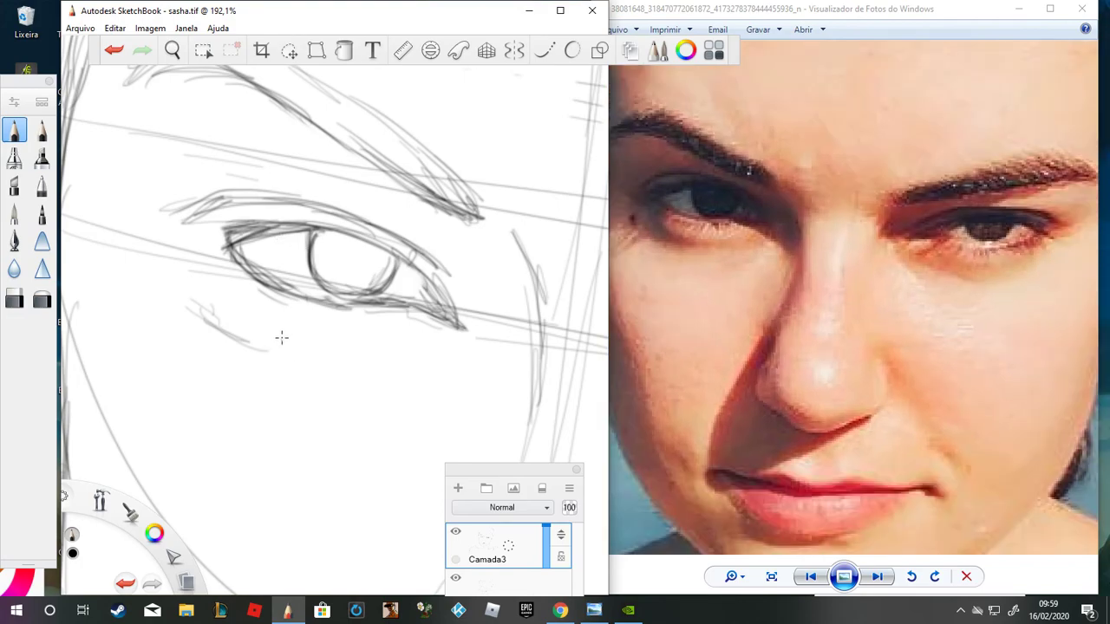
click(14, 299)
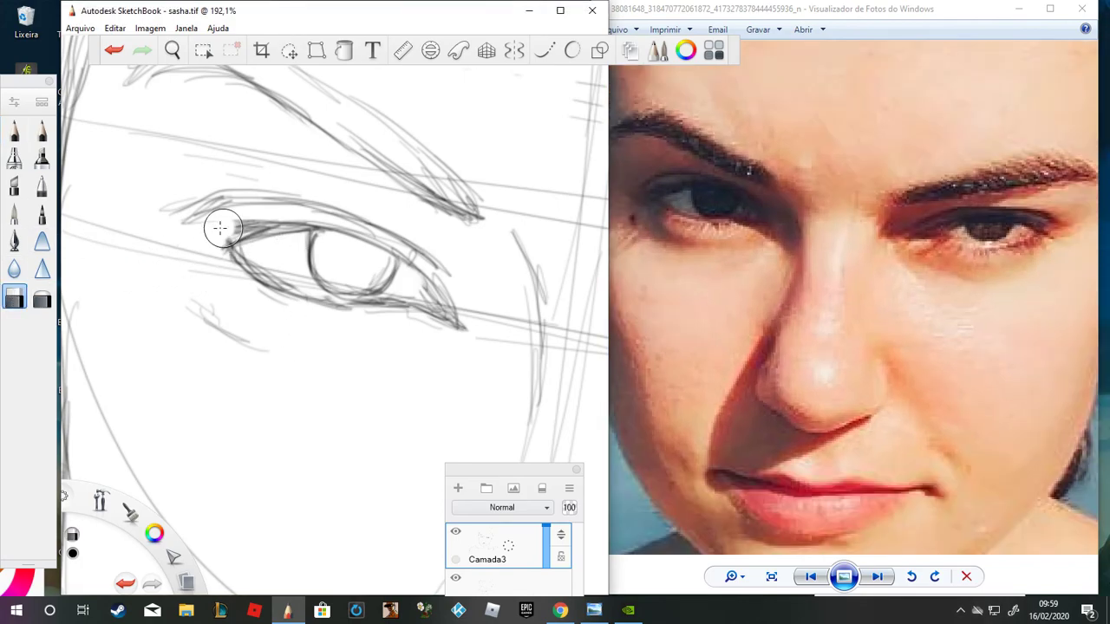
drag(225, 229, 235, 223)
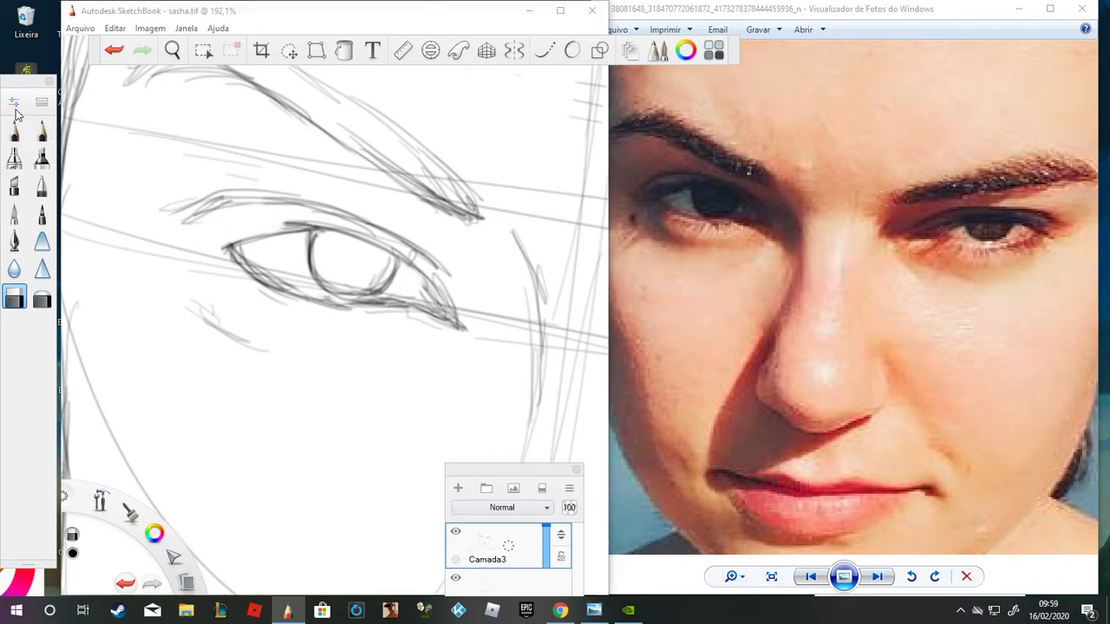
Step: Move the brush properties window over the canvas beside the reference photo and set the hard eraser's size to 5.9
click(1017, 9)
mouse_move(833, 598)
mouse_down()
mouse_move(799, 514)
mouse_move(508, 349)
mouse_move(514, 325)
mouse_up()
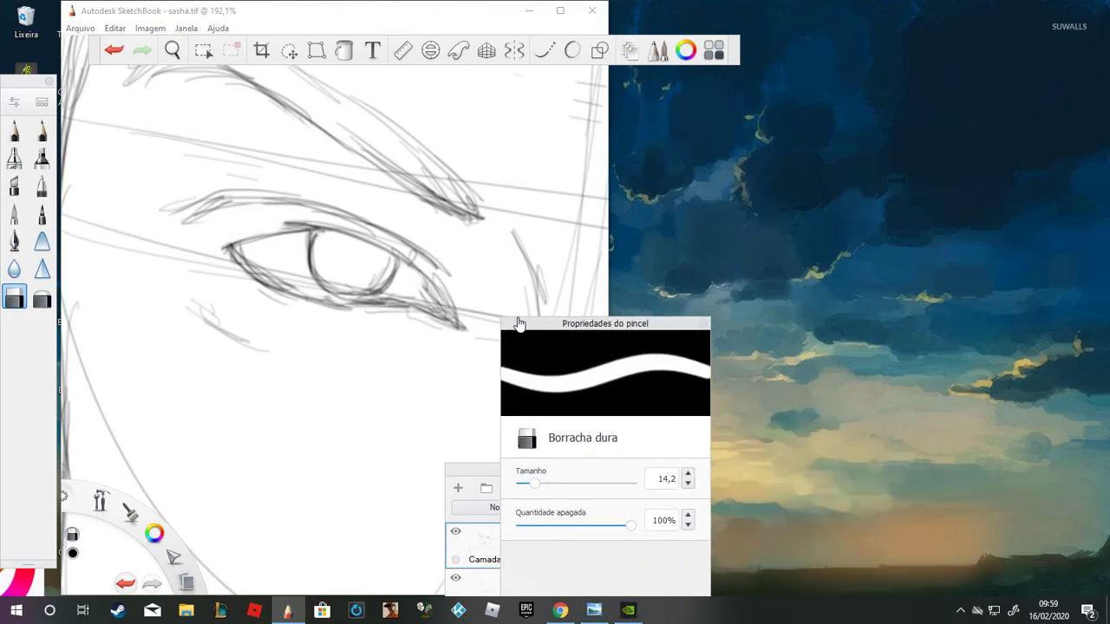
click(594, 611)
drag(565, 328, 248, 360)
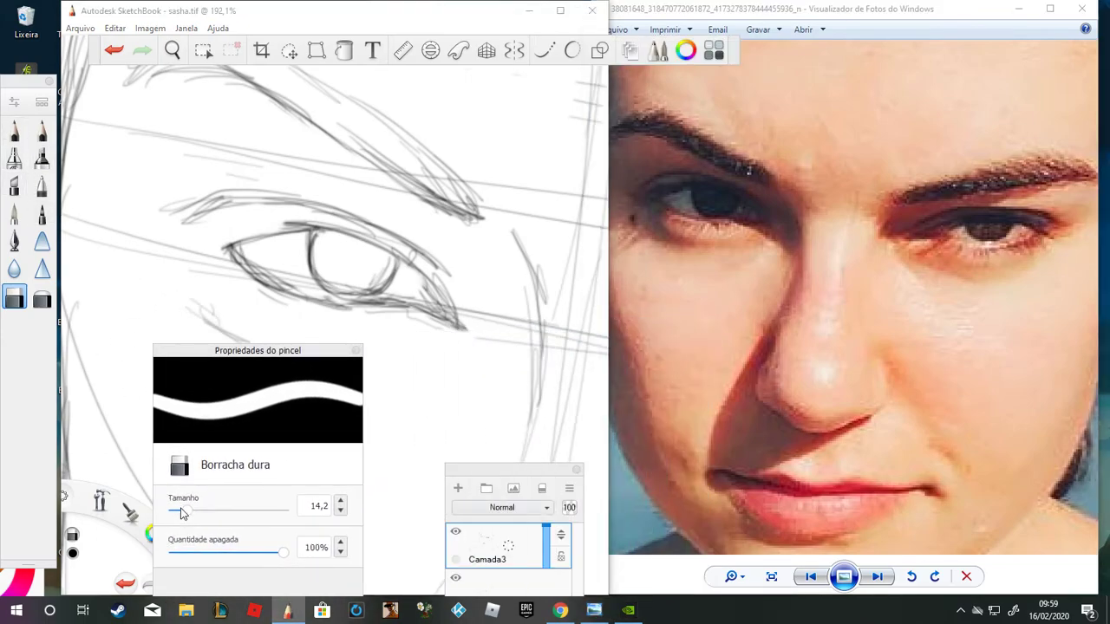
drag(185, 510, 178, 510)
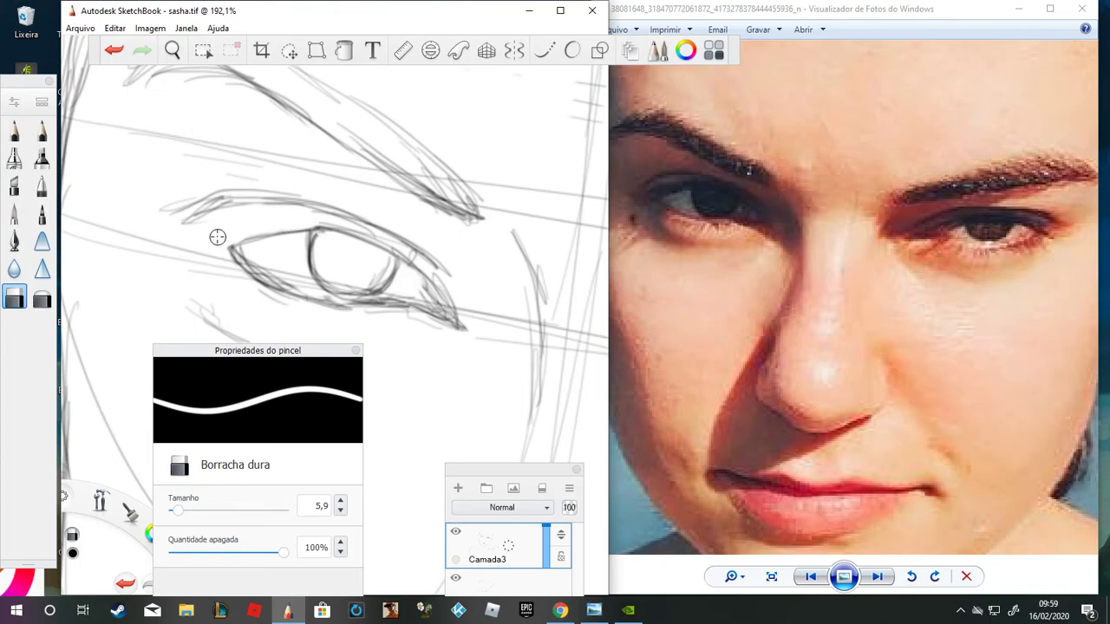
Step: Redraw the left eye's upper lid, inner corner and lower lid with darker pencil strokes
click(14, 130)
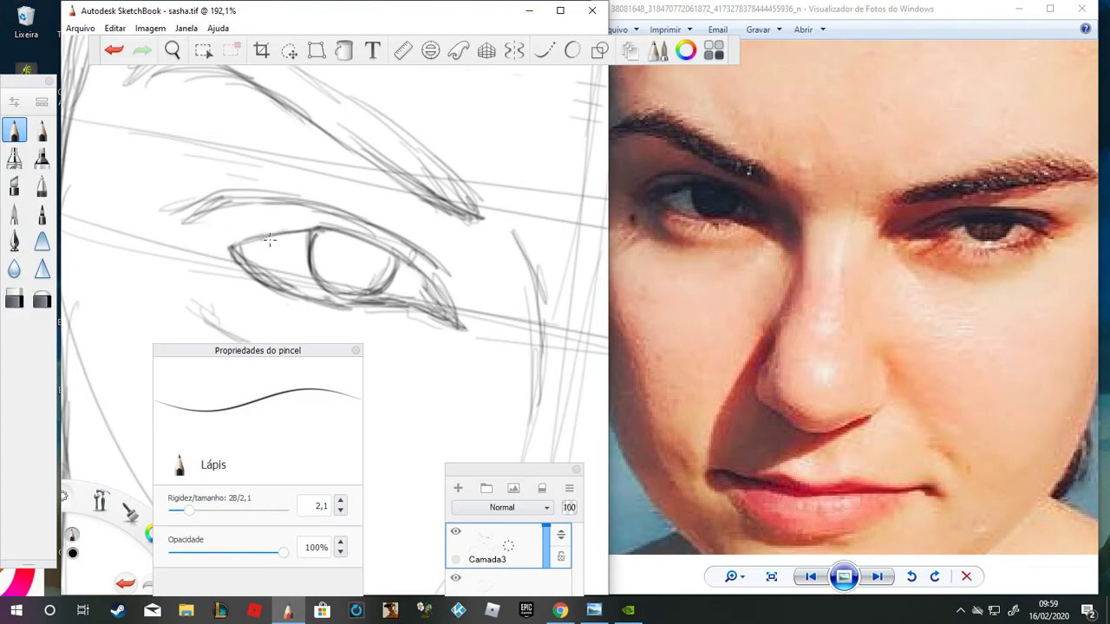
mouse_move(264, 244)
mouse_down()
mouse_move(316, 230)
mouse_move(222, 258)
mouse_move(279, 230)
mouse_move(222, 255)
mouse_move(316, 228)
mouse_up()
mouse_move(231, 251)
mouse_down()
mouse_move(314, 233)
mouse_move(257, 235)
mouse_move(310, 229)
mouse_move(224, 252)
mouse_move(279, 235)
mouse_up()
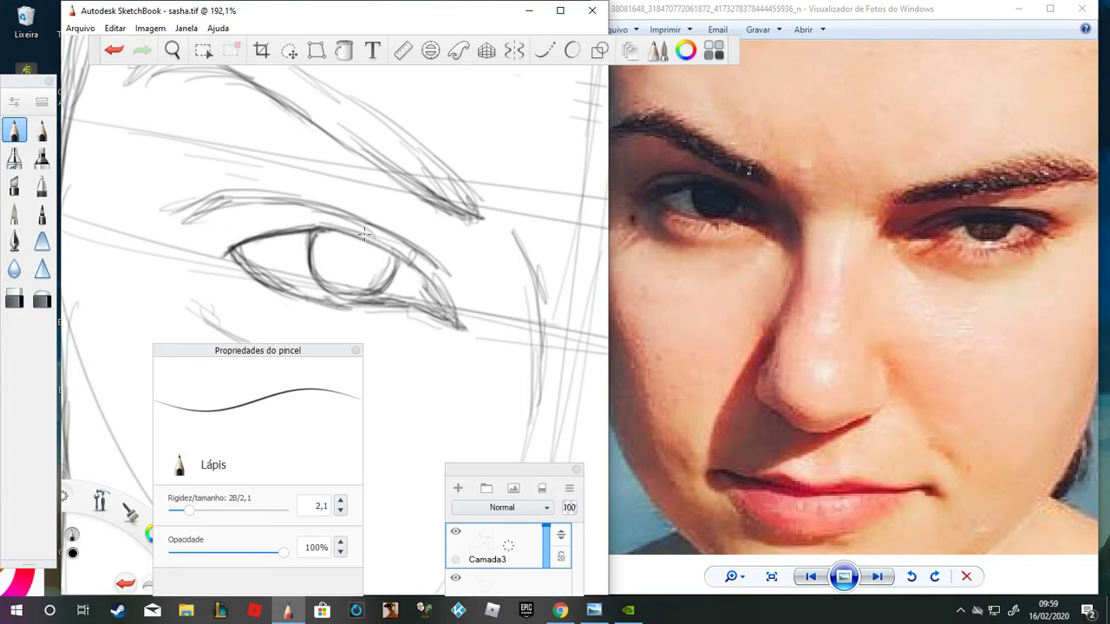
mouse_move(414, 276)
mouse_down()
mouse_move(440, 295)
mouse_move(409, 318)
mouse_move(371, 308)
mouse_move(386, 297)
mouse_move(433, 311)
mouse_up()
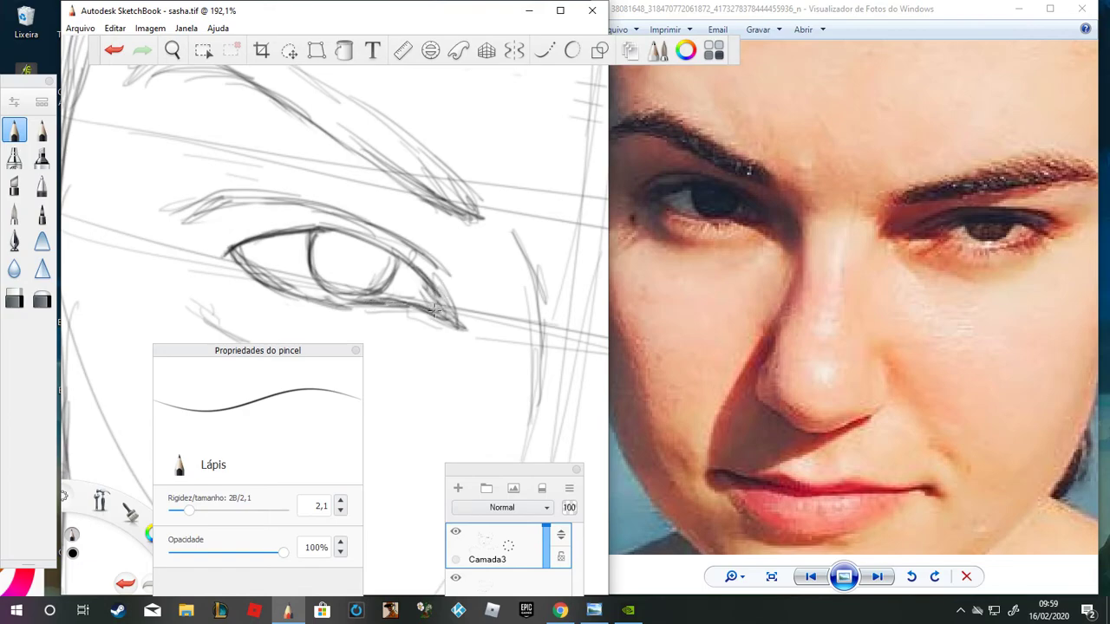
mouse_move(326, 286)
mouse_down()
mouse_move(314, 271)
mouse_move(260, 280)
mouse_move(295, 297)
mouse_move(262, 283)
mouse_up()
Step: Strengthen the outer part of the left eyelid crease and erase the loose strokes around it
mouse_move(191, 231)
mouse_down()
mouse_move(226, 210)
mouse_move(185, 238)
mouse_move(239, 209)
mouse_move(225, 210)
mouse_move(279, 203)
mouse_move(245, 202)
mouse_move(279, 202)
mouse_move(196, 221)
mouse_move(232, 208)
mouse_move(208, 228)
mouse_move(236, 254)
mouse_move(249, 229)
mouse_move(220, 235)
mouse_move(326, 227)
mouse_move(252, 232)
mouse_move(220, 252)
mouse_move(223, 237)
mouse_move(173, 246)
mouse_up()
drag(259, 207, 220, 217)
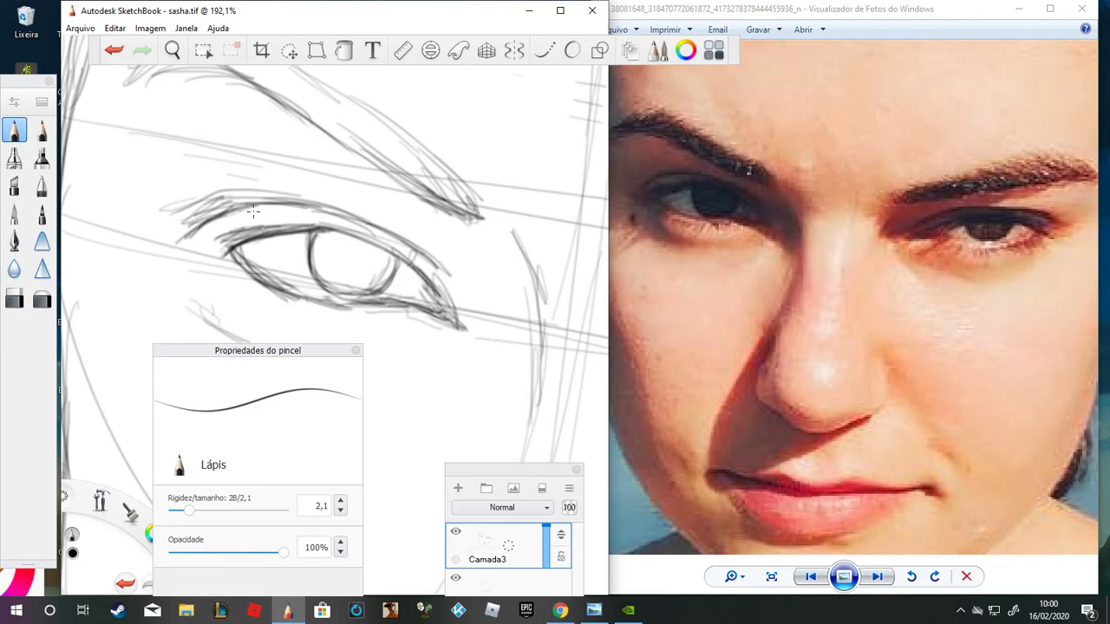
scroll(338, 222, down, 6)
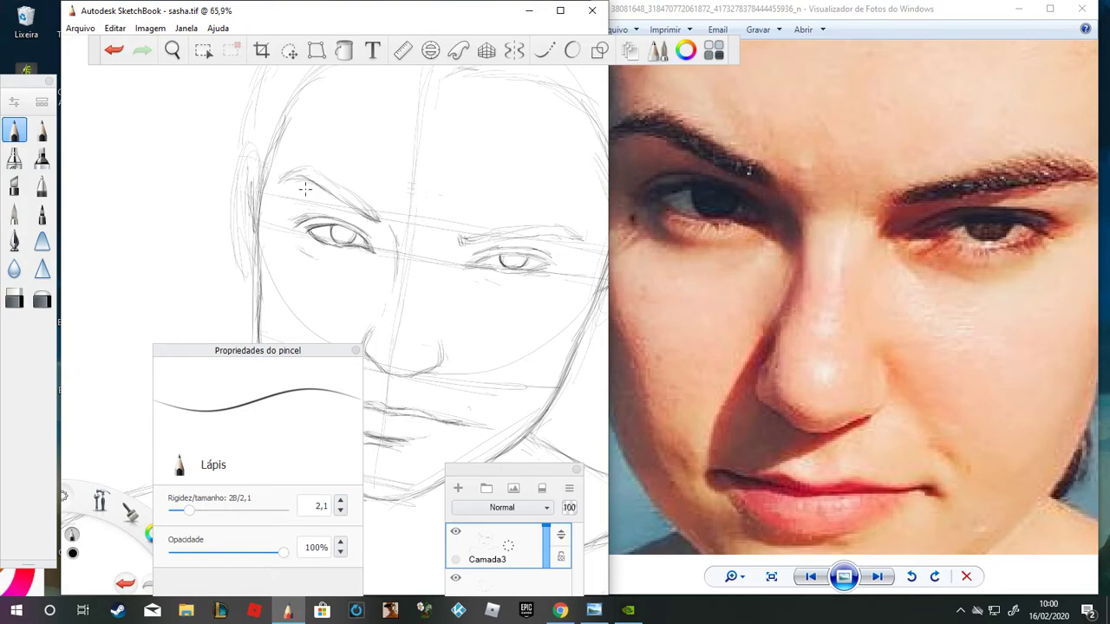
scroll(305, 189, up, 4)
click(14, 299)
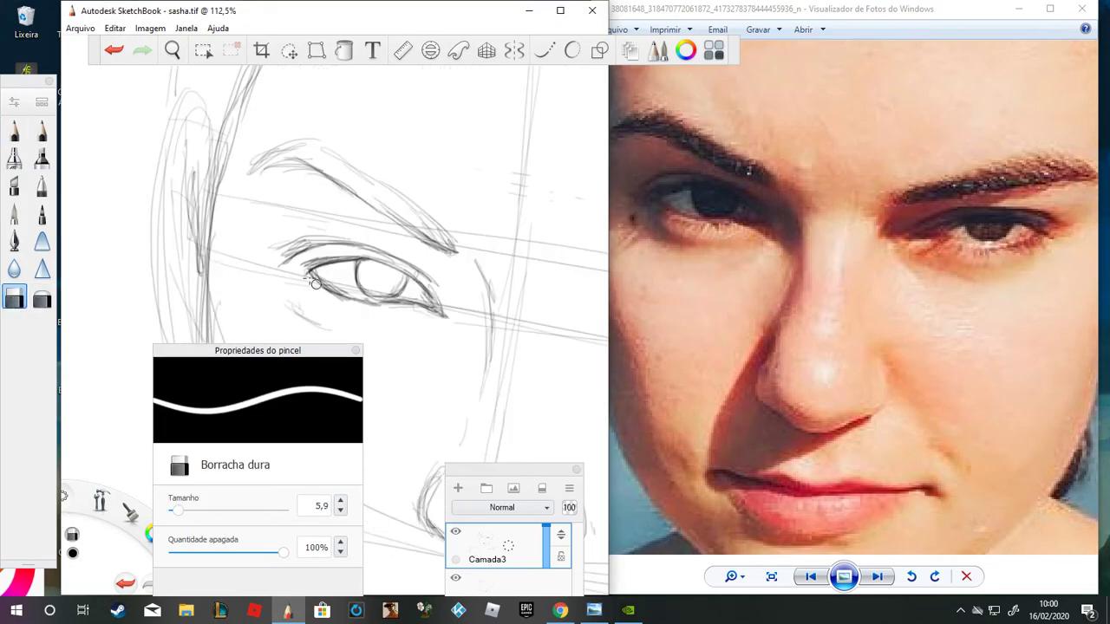
mouse_move(289, 258)
mouse_down()
mouse_move(308, 241)
mouse_move(273, 247)
mouse_move(345, 238)
mouse_up()
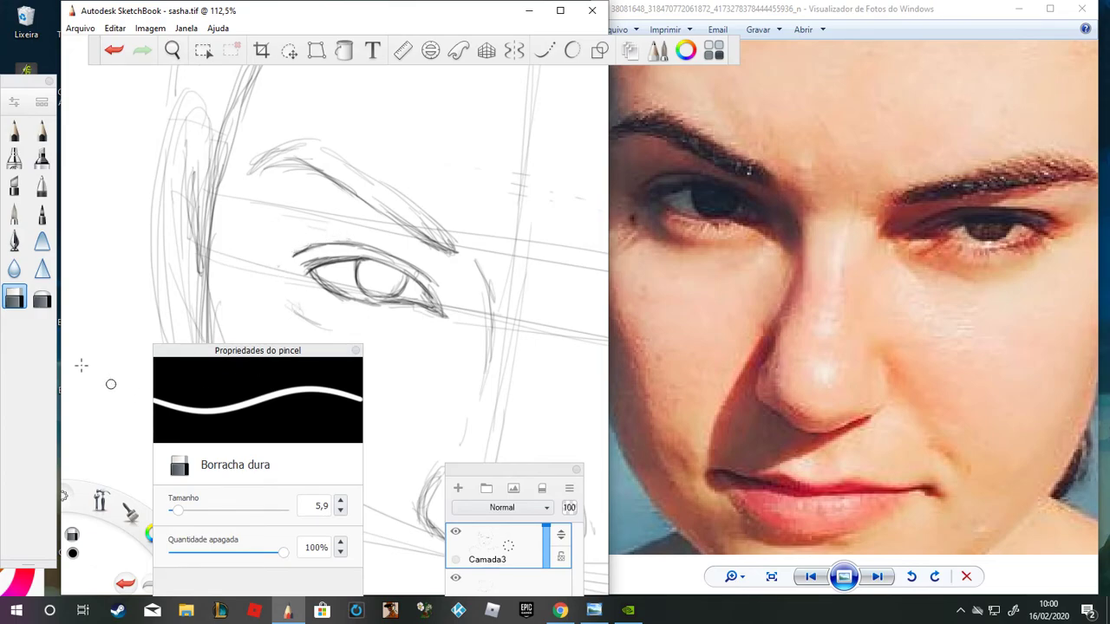
Step: Darken the right eye's upper lid arc and lower lid line with pencil strokes
click(5, 130)
scroll(217, 242, down, 3)
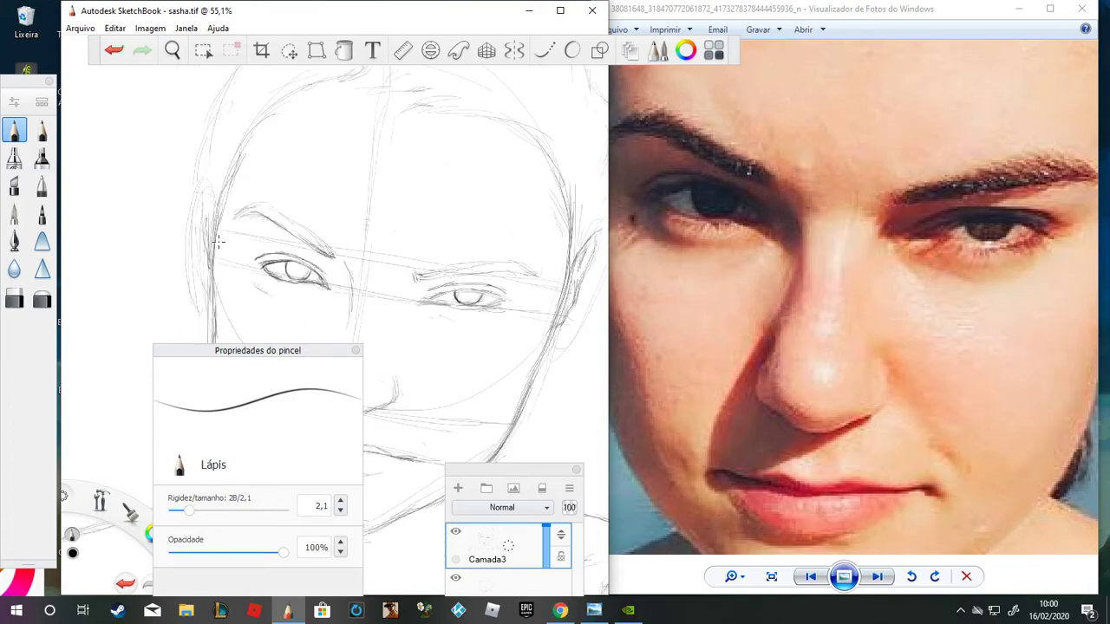
scroll(540, 280, up, 5)
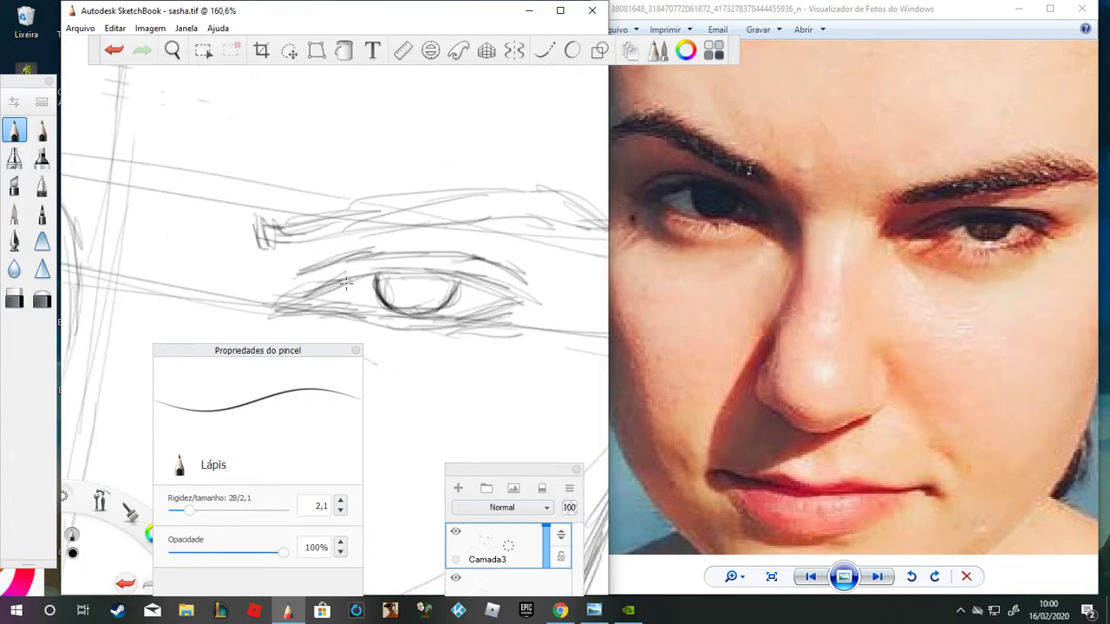
mouse_move(333, 289)
mouse_down()
mouse_move(289, 307)
mouse_move(410, 272)
mouse_move(319, 288)
mouse_move(446, 277)
mouse_move(412, 272)
mouse_move(519, 305)
mouse_up()
drag(446, 278, 518, 303)
drag(387, 276, 464, 283)
drag(346, 285, 389, 277)
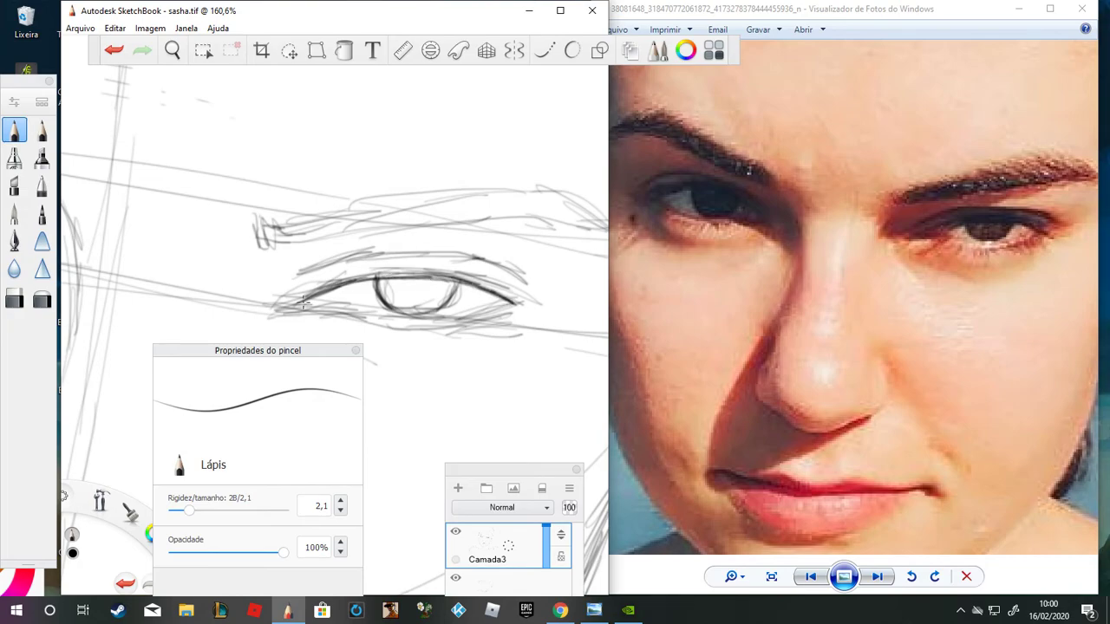
mouse_move(340, 306)
mouse_down()
mouse_move(314, 309)
mouse_move(485, 305)
mouse_move(434, 323)
mouse_move(368, 321)
mouse_move(490, 318)
mouse_up()
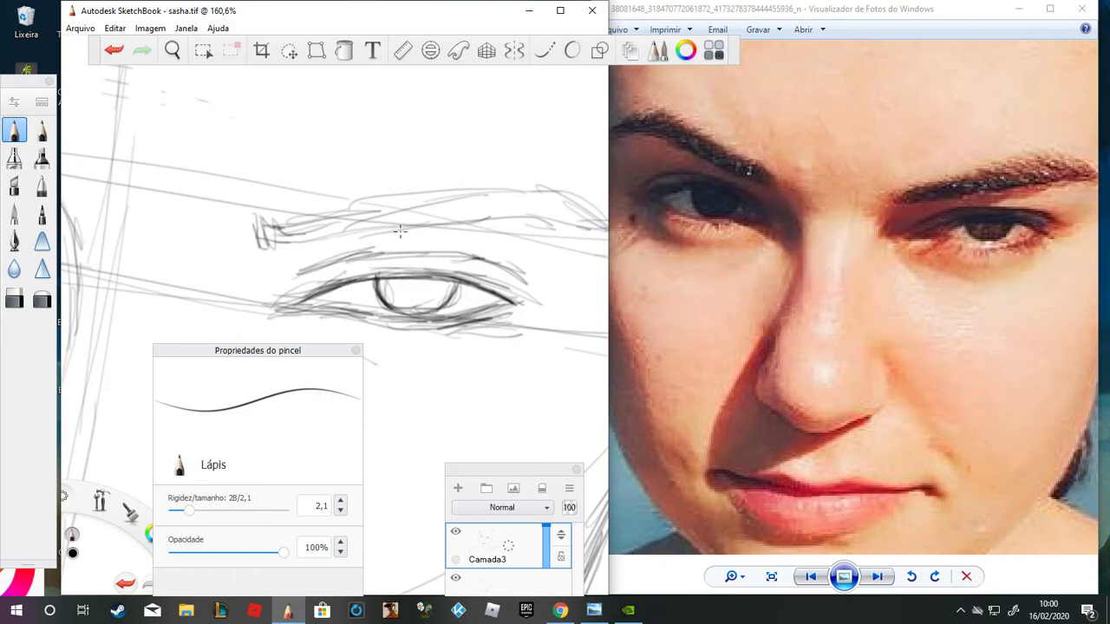
Step: Add strokes to the right eyelid crease, then erase the rough crease lines above the eye with the hard eraser
scroll(319, 254, down, 2)
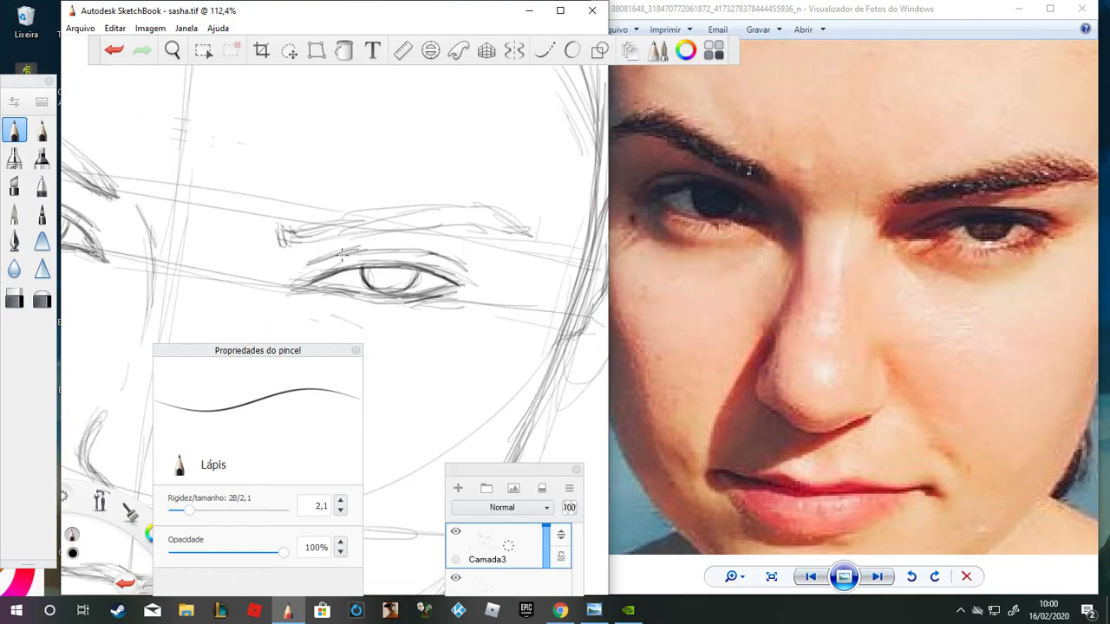
mouse_move(291, 275)
mouse_down()
mouse_move(347, 256)
mouse_move(328, 260)
mouse_move(429, 255)
mouse_move(418, 254)
mouse_up()
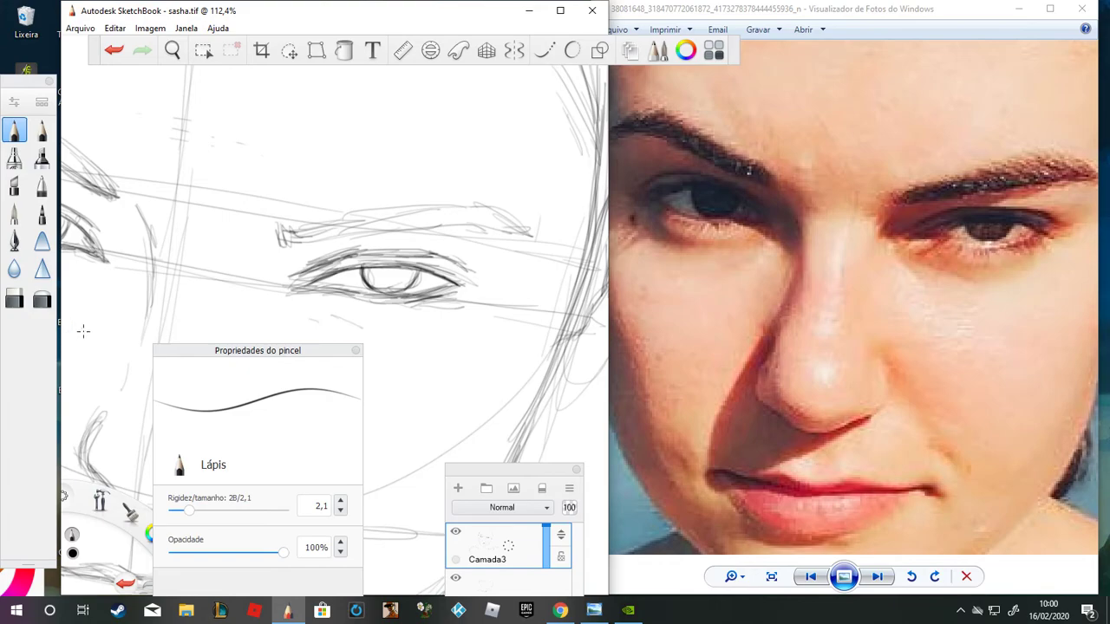
click(14, 298)
mouse_move(319, 263)
mouse_down()
mouse_move(381, 249)
mouse_move(467, 270)
mouse_up()
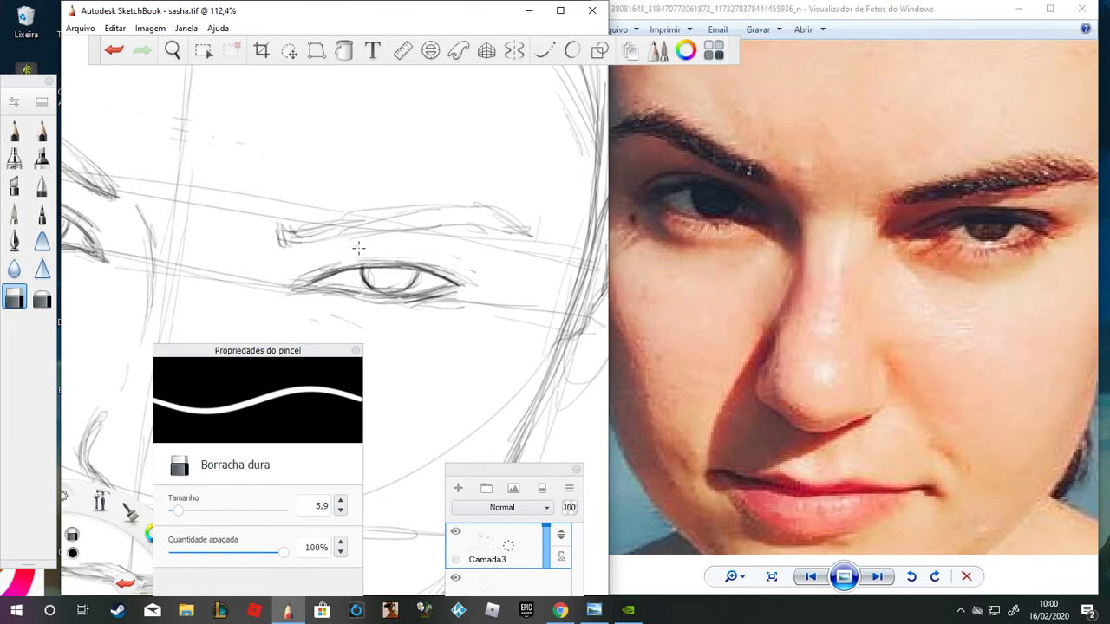
drag(398, 253, 442, 265)
drag(359, 254, 420, 259)
drag(302, 270, 362, 258)
Step: Redraw the eyelid crease above the right eye as a cleaner pencil arc
click(14, 129)
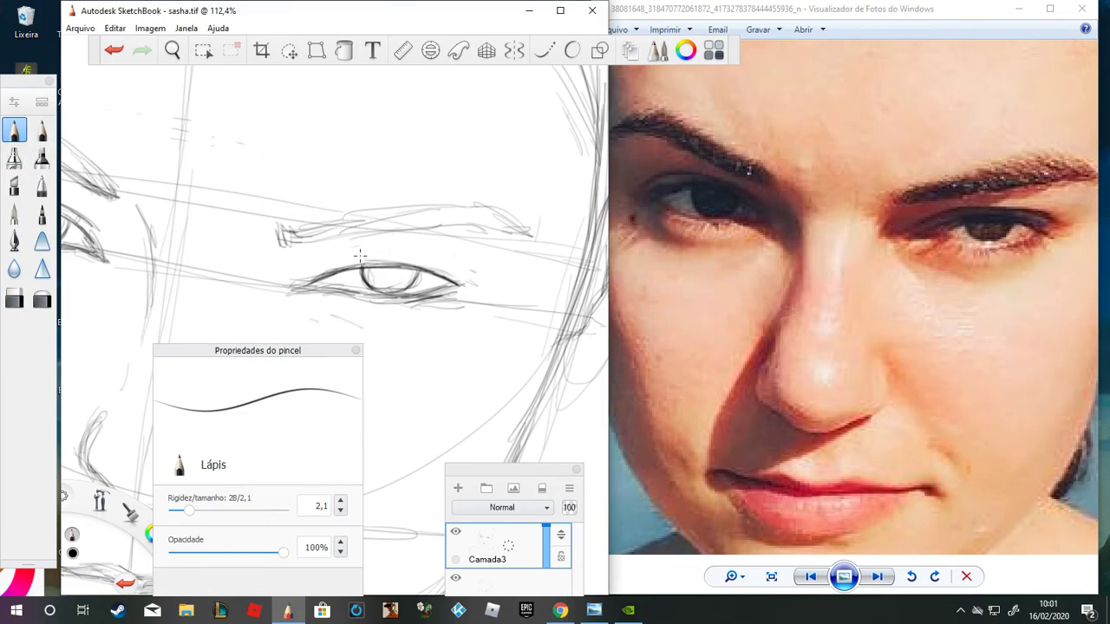
mouse_move(406, 256)
mouse_down()
mouse_move(359, 255)
mouse_move(446, 262)
mouse_up()
mouse_move(365, 252)
mouse_down()
mouse_move(296, 274)
mouse_move(357, 256)
mouse_move(339, 260)
mouse_up()
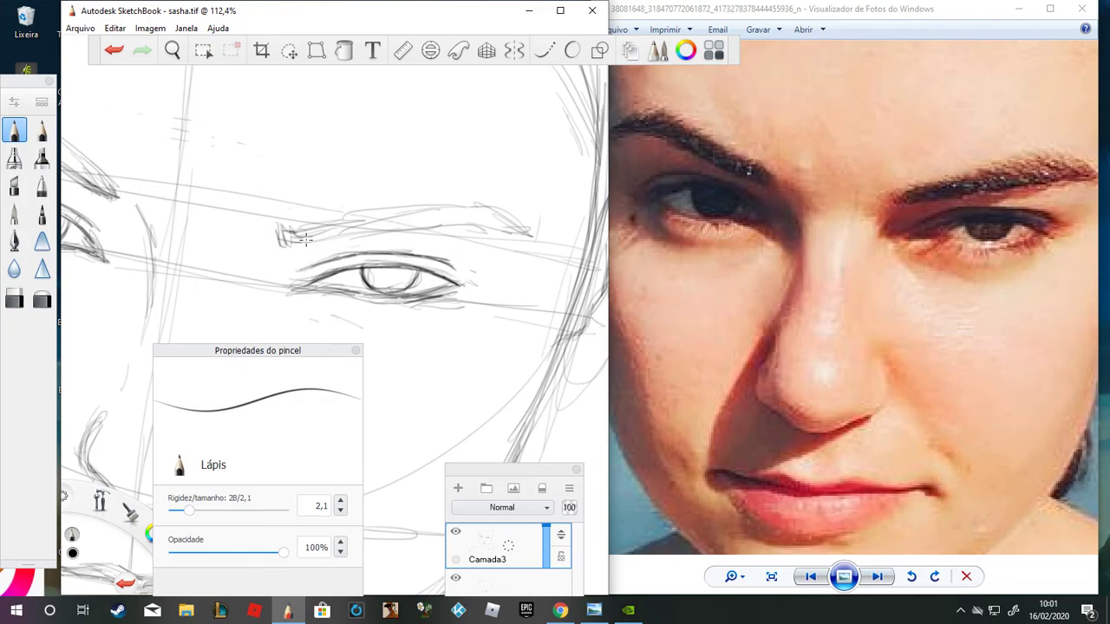
Step: Darken the lower edge and inner end of the right eyebrow
mouse_move(348, 234)
mouse_down()
mouse_move(289, 232)
mouse_move(454, 220)
mouse_move(516, 236)
mouse_up()
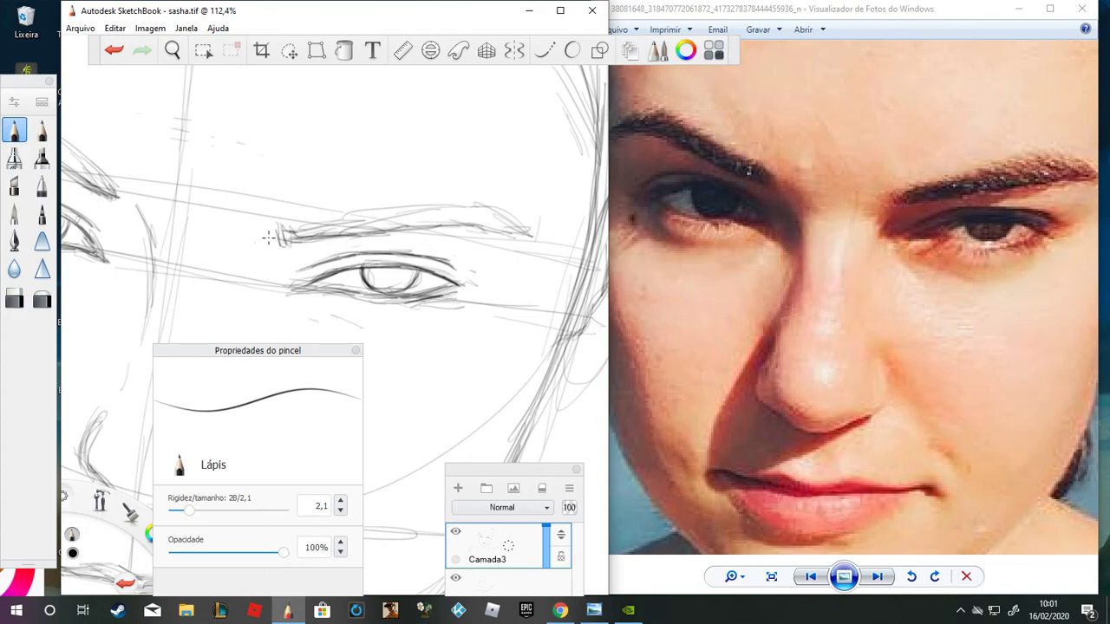
mouse_move(274, 243)
mouse_down()
mouse_move(299, 229)
mouse_move(278, 241)
mouse_move(286, 231)
mouse_move(300, 246)
mouse_up()
Step: Refine the right eye's inner corner in pencil and erase the stray strokes beside it
scroll(221, 304, down, 7)
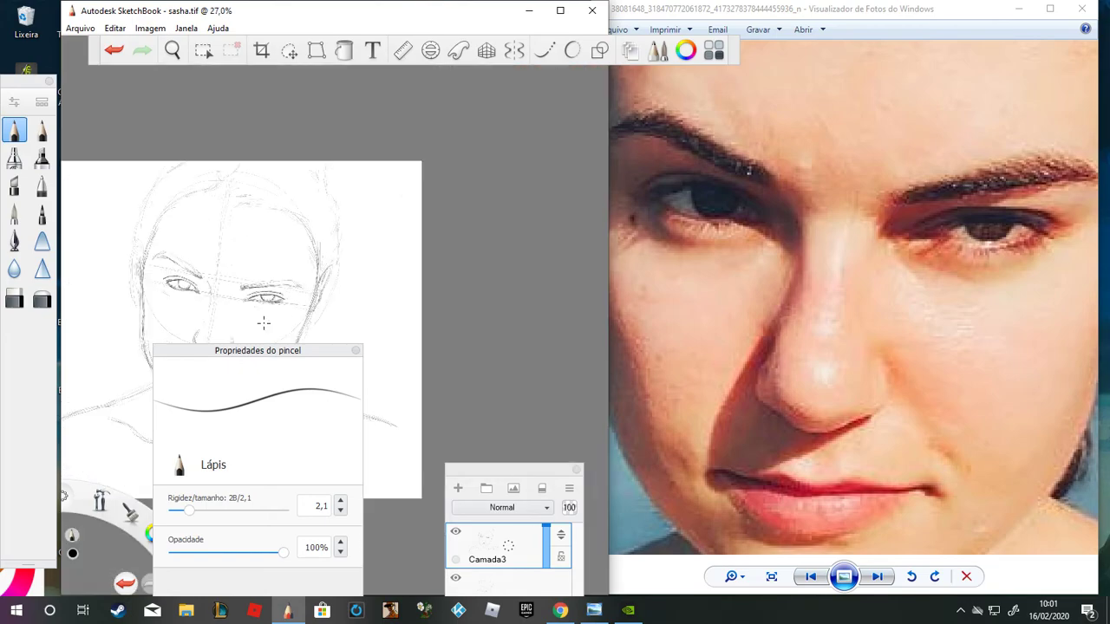
scroll(265, 322, up, 8)
scroll(248, 297, up, 1)
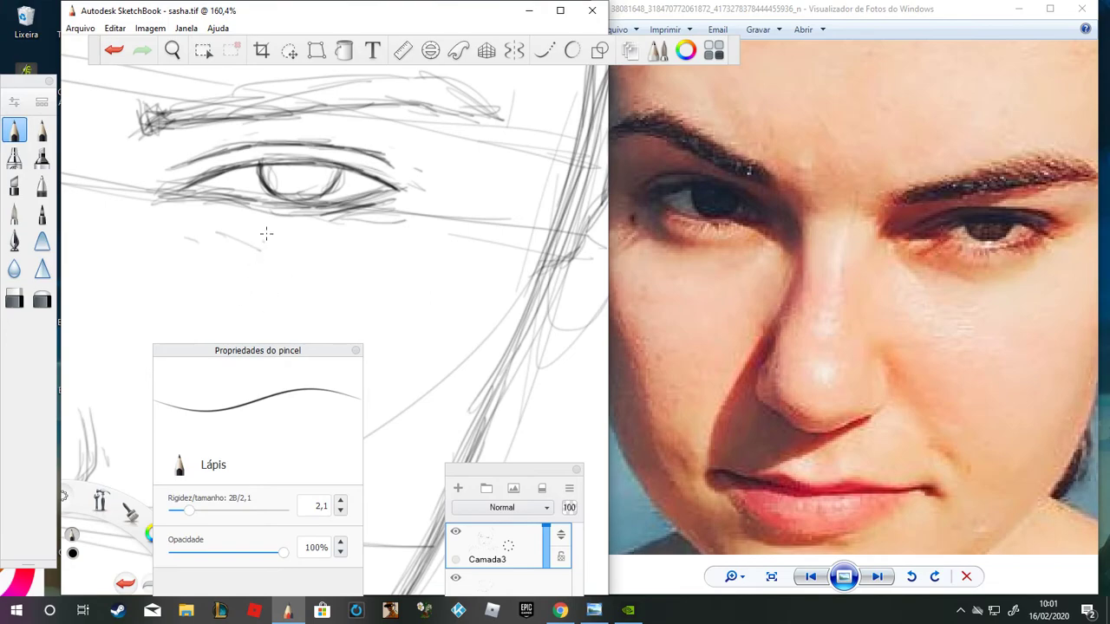
mouse_move(206, 189)
mouse_down()
mouse_move(245, 197)
mouse_move(177, 197)
mouse_up()
click(14, 298)
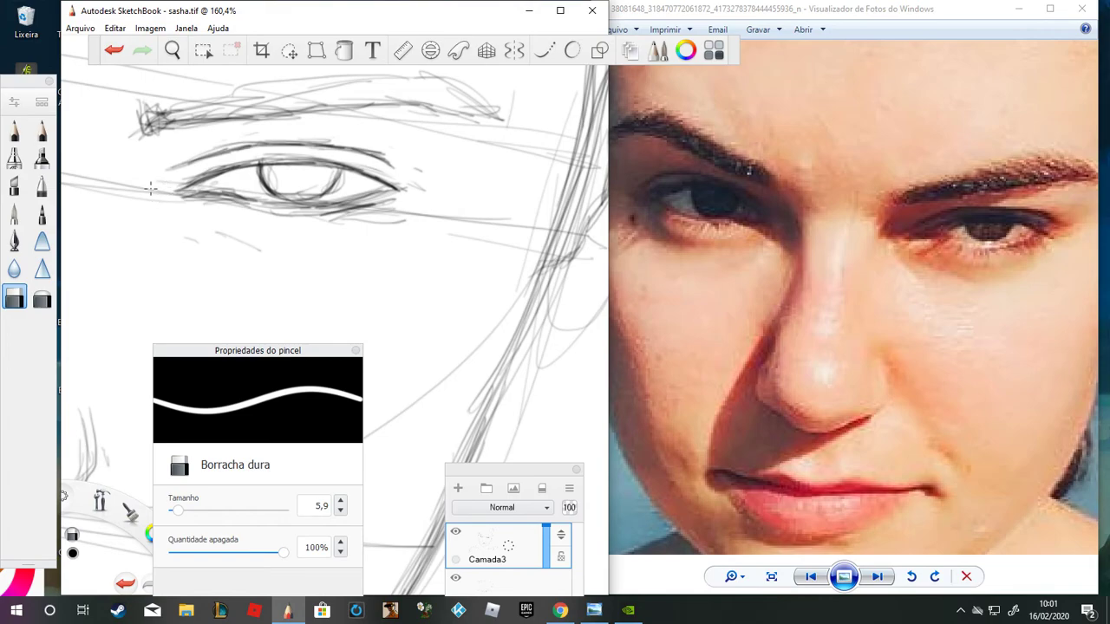
click(14, 130)
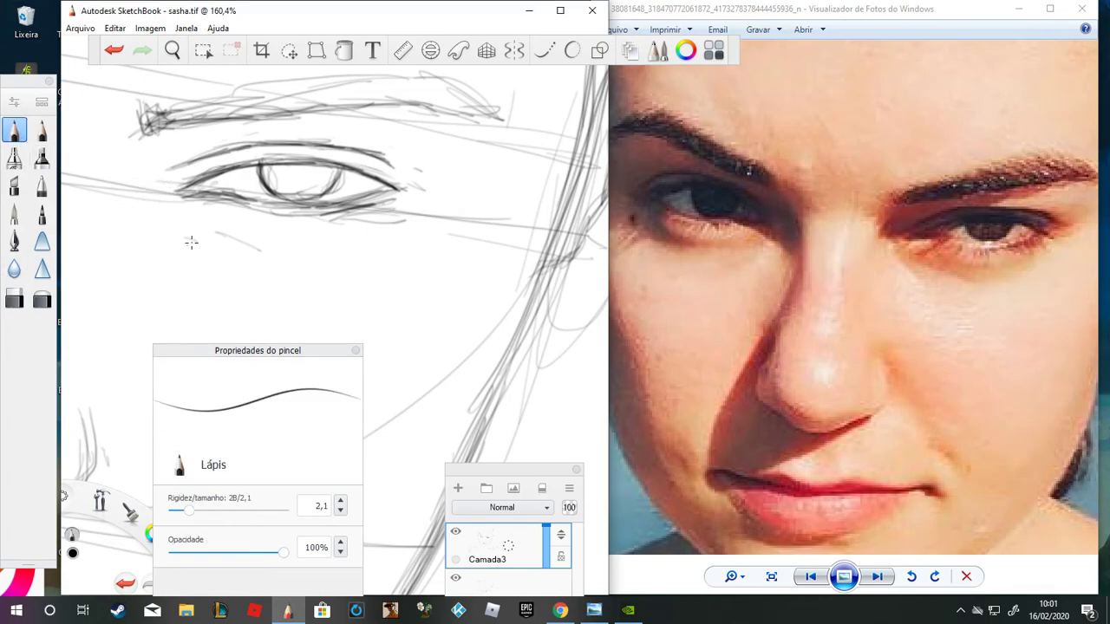
drag(181, 191, 196, 190)
Step: Examine the whole portrait's proportions against the reference photo
scroll(378, 180, down, 5)
scroll(405, 175, down, 3)
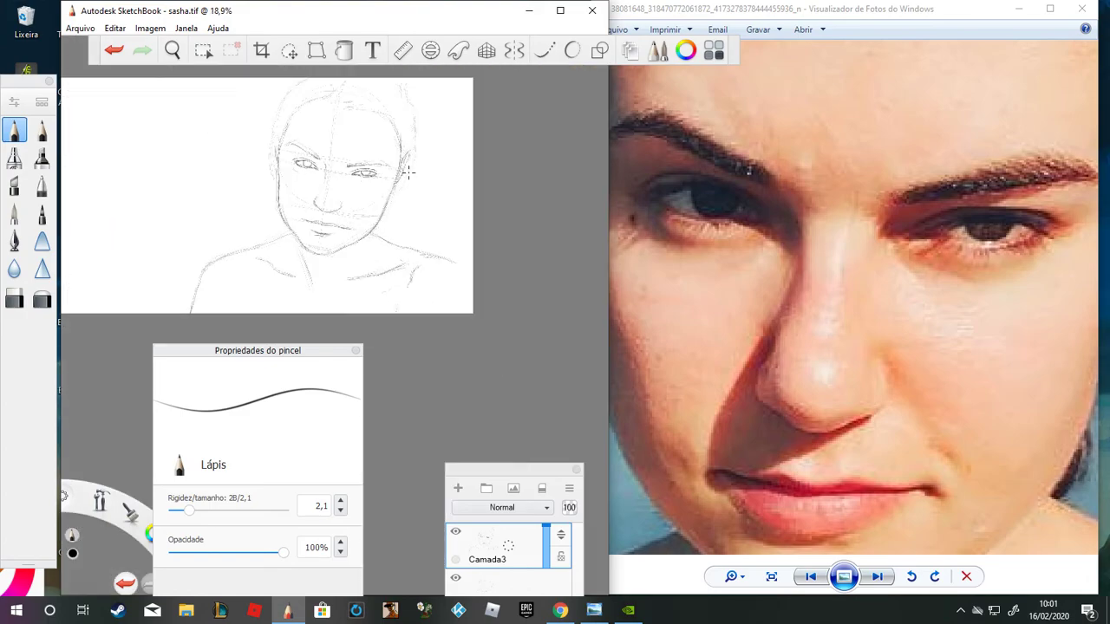
scroll(308, 114, up, 3)
scroll(392, 192, down, 2)
scroll(483, 281, up, 1)
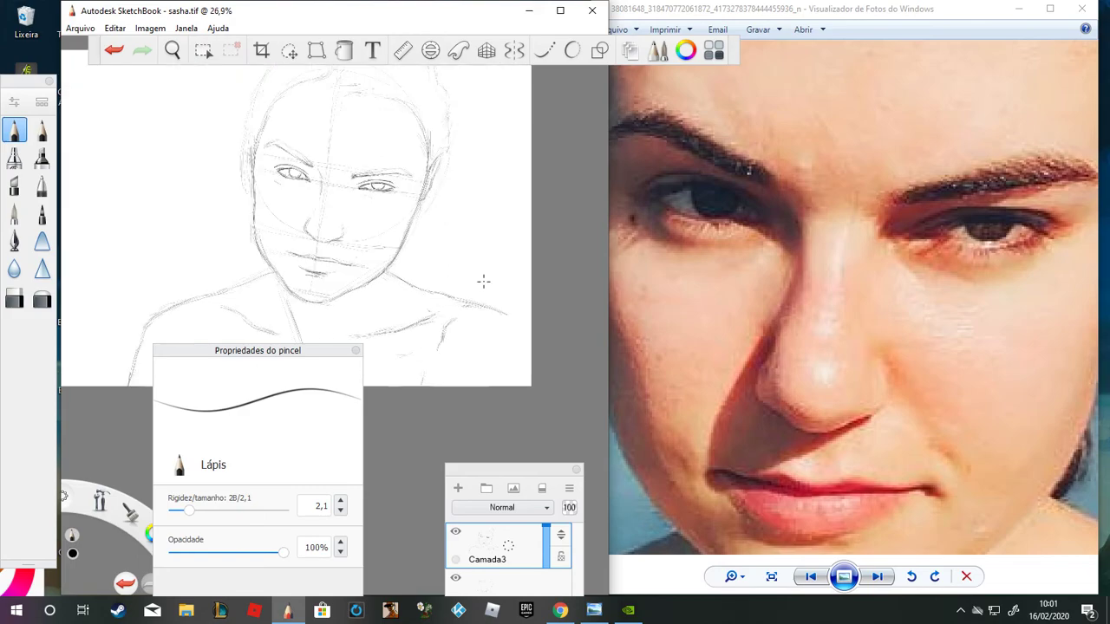
scroll(421, 198, down, 2)
scroll(433, 216, up, 3)
scroll(449, 238, down, 4)
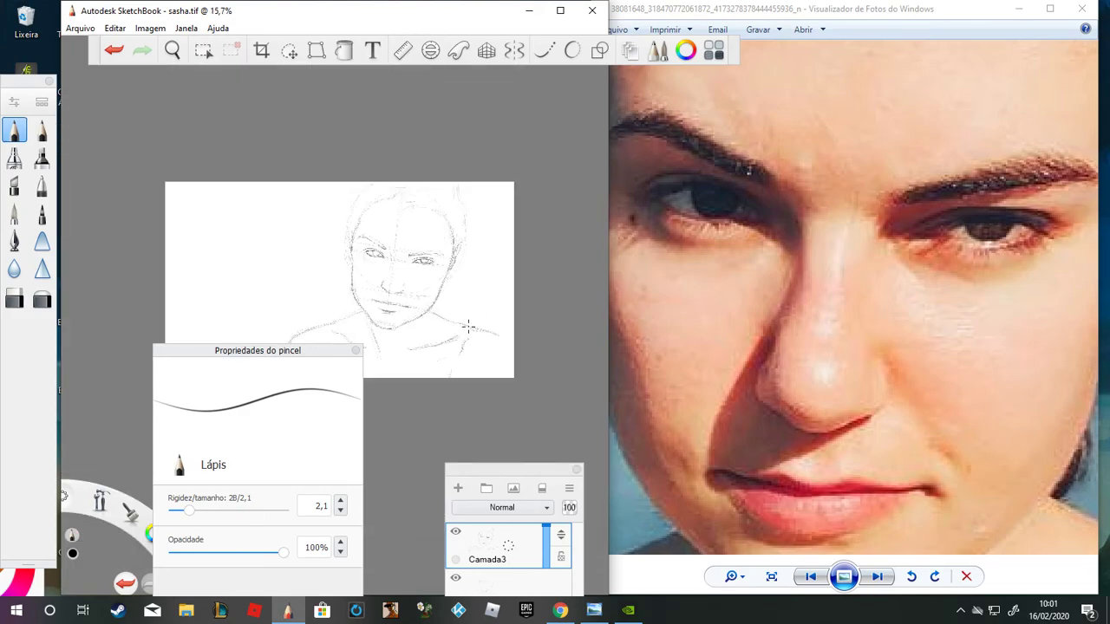
scroll(487, 329, up, 3)
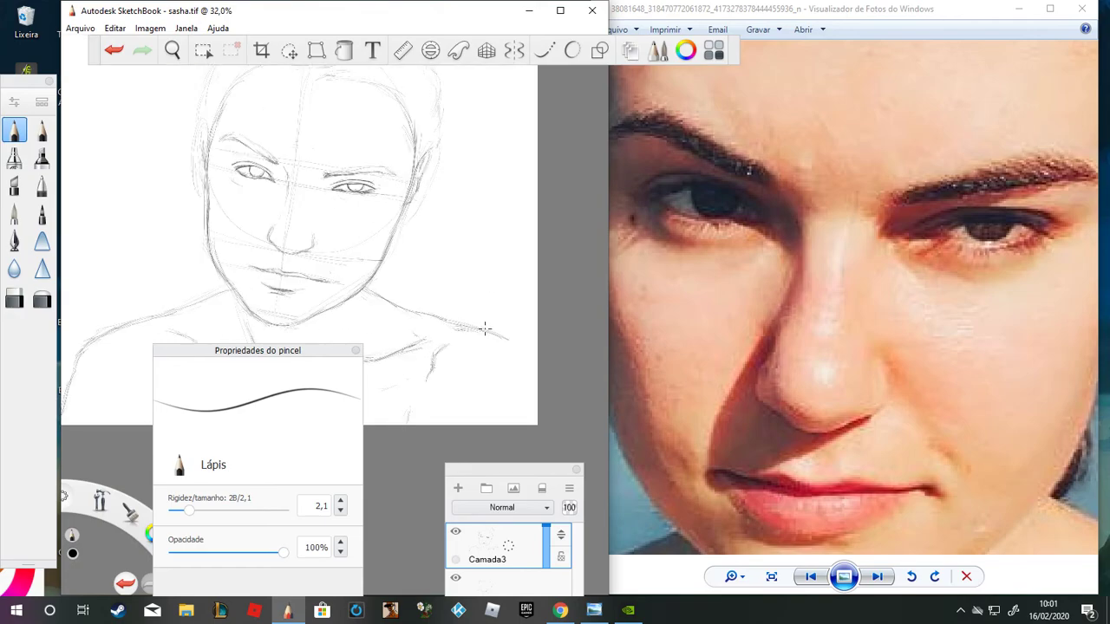
Step: Maximize the drawing window and close the brush properties and layer windows to view the full portrait
click(560, 10)
scroll(419, 241, down, 3)
scroll(218, 225, up, 4)
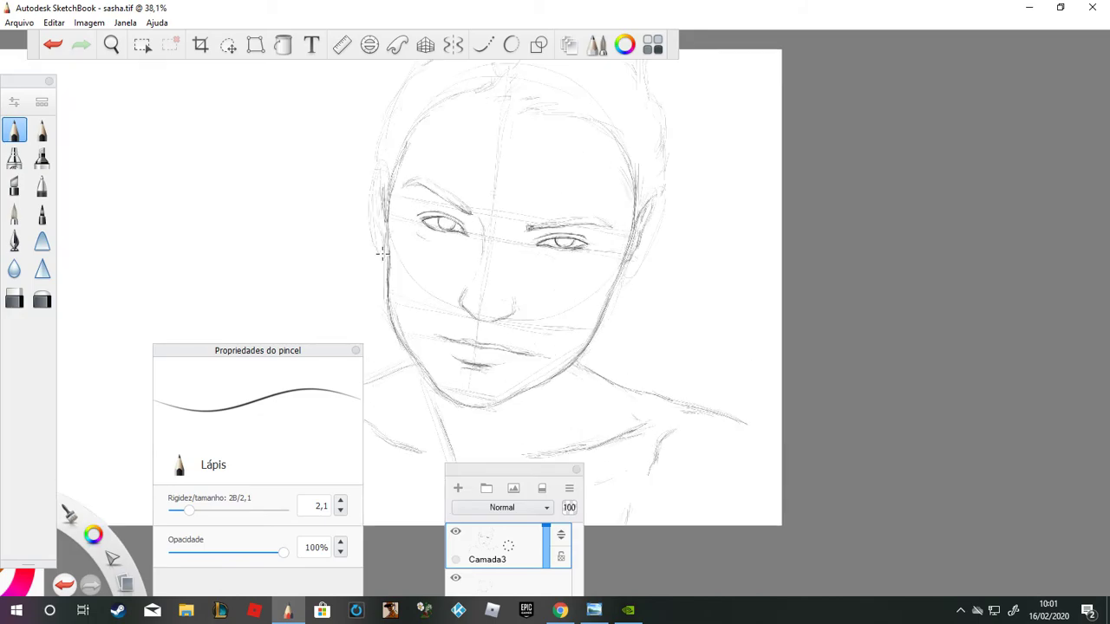
click(356, 350)
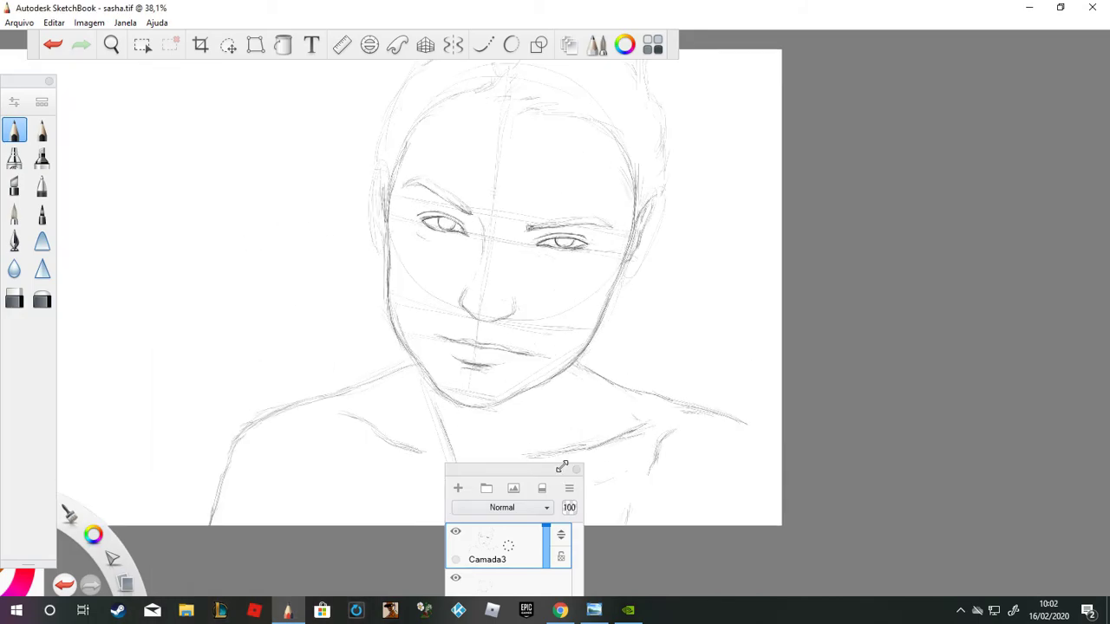
click(575, 469)
scroll(238, 324, down, 2)
scroll(225, 300, up, 3)
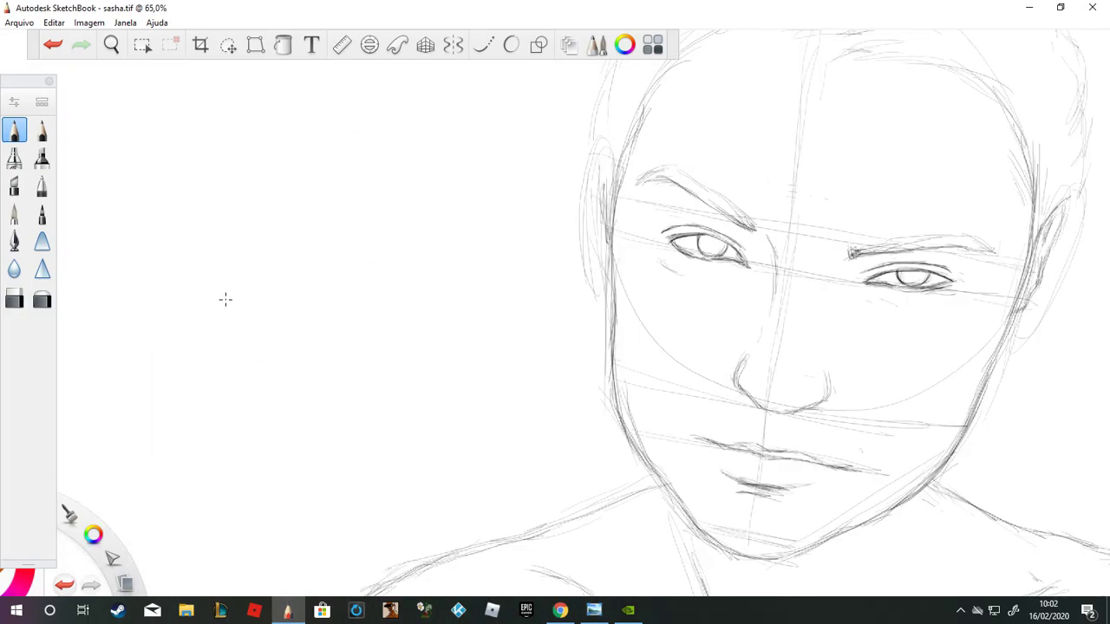
scroll(229, 296, down, 1)
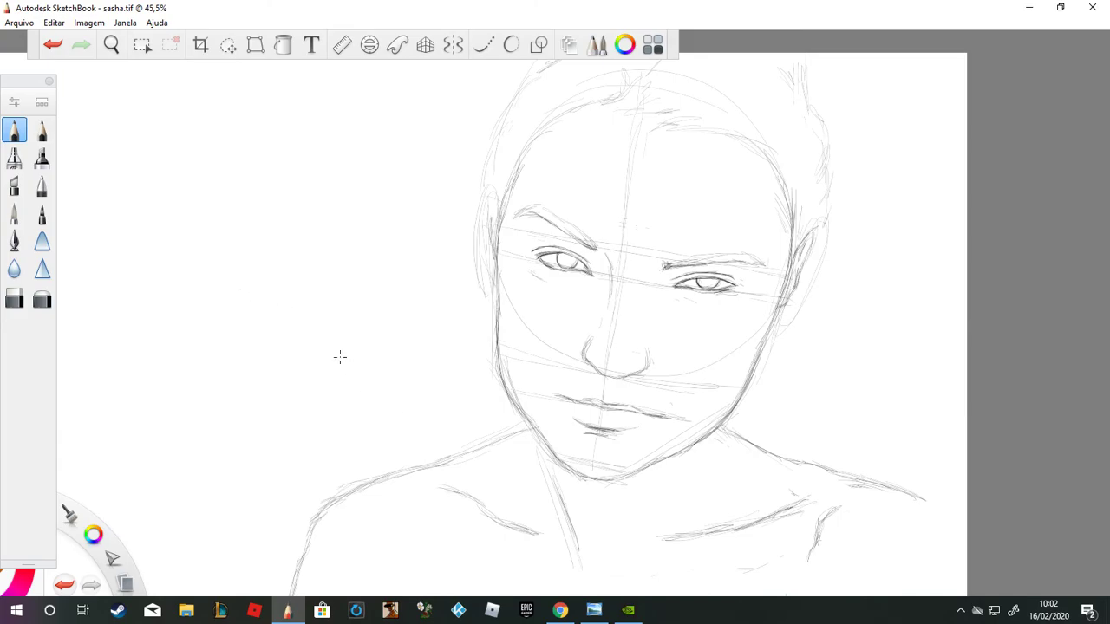
mouse_move(293, 341)
mouse_down()
mouse_move(273, 300)
mouse_move(297, 293)
mouse_move(298, 309)
mouse_move(322, 234)
mouse_move(339, 231)
mouse_move(309, 269)
mouse_up()
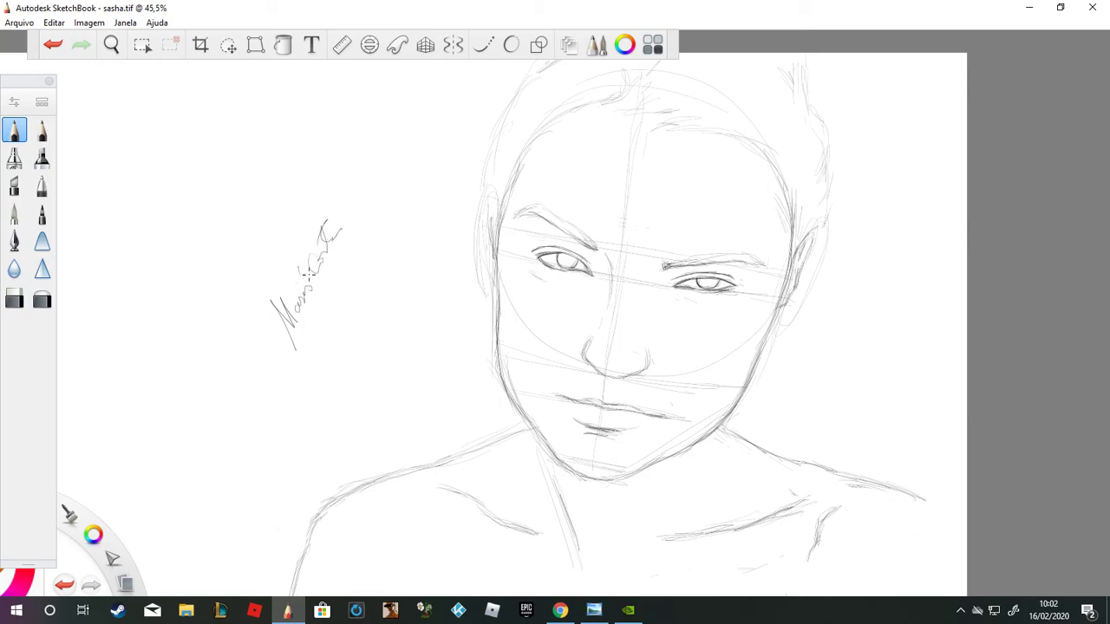
click(52, 48)
click(52, 48)
click(52, 48)
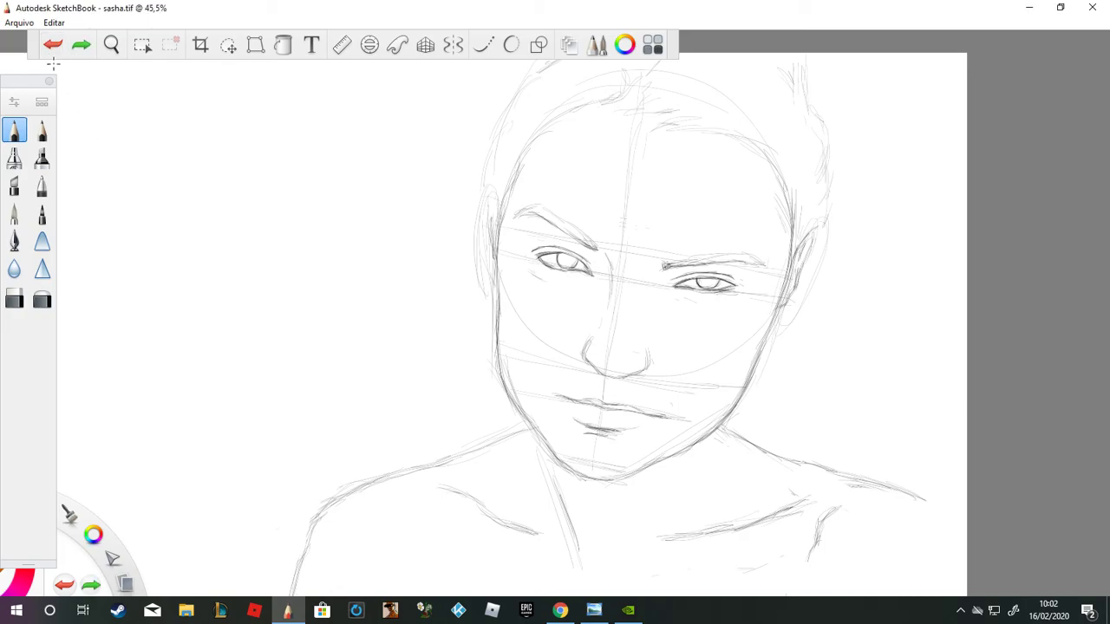
Step: Sign the artist's first name in slanted pencil handwriting in the blank area beside the face and write the date 16/02/2020 beneath it
scroll(283, 379, up, 2)
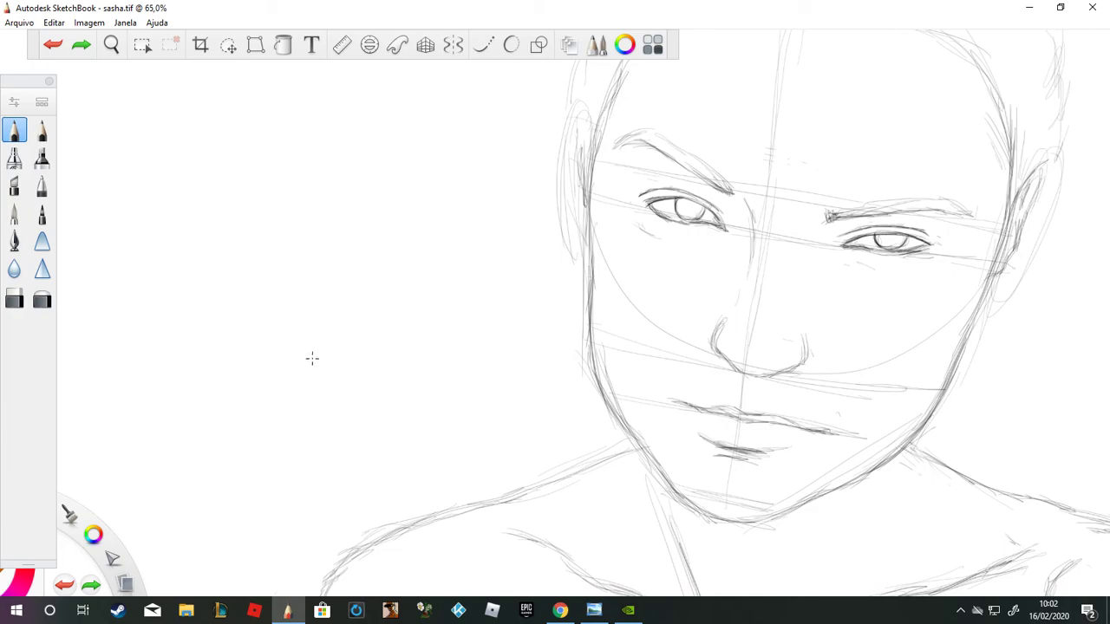
mouse_move(309, 369)
mouse_down()
mouse_move(286, 301)
mouse_move(302, 317)
mouse_move(294, 291)
mouse_move(312, 309)
mouse_move(338, 269)
mouse_up()
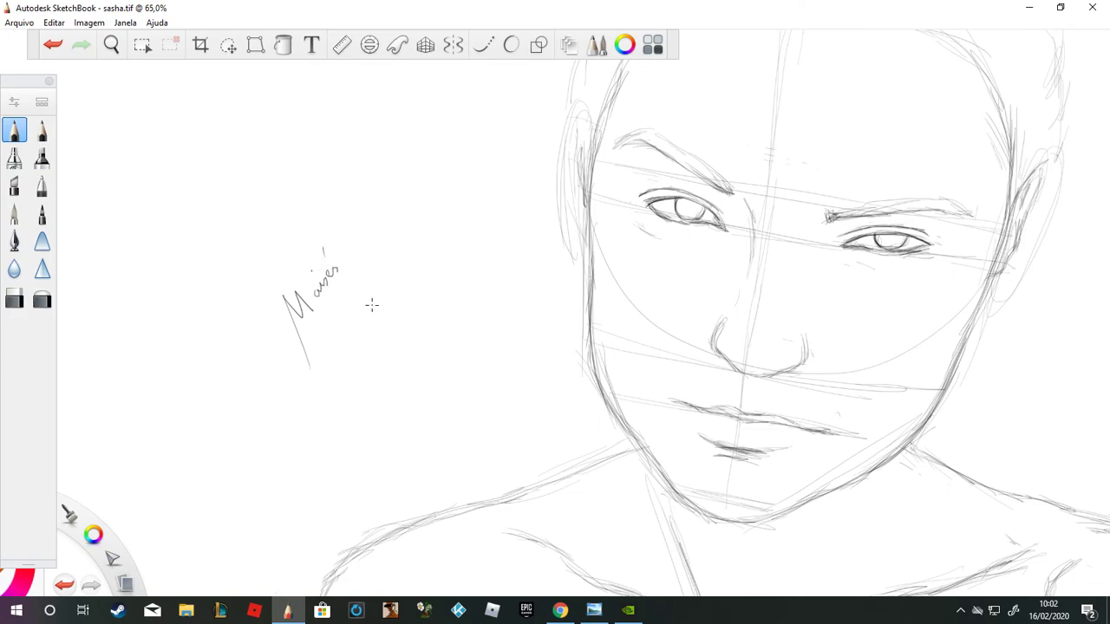
mouse_move(339, 313)
mouse_down()
mouse_move(336, 345)
mouse_move(350, 332)
mouse_up()
mouse_move(363, 293)
mouse_down()
mouse_move(357, 326)
mouse_move(369, 282)
mouse_move(384, 313)
mouse_up()
drag(397, 273, 391, 304)
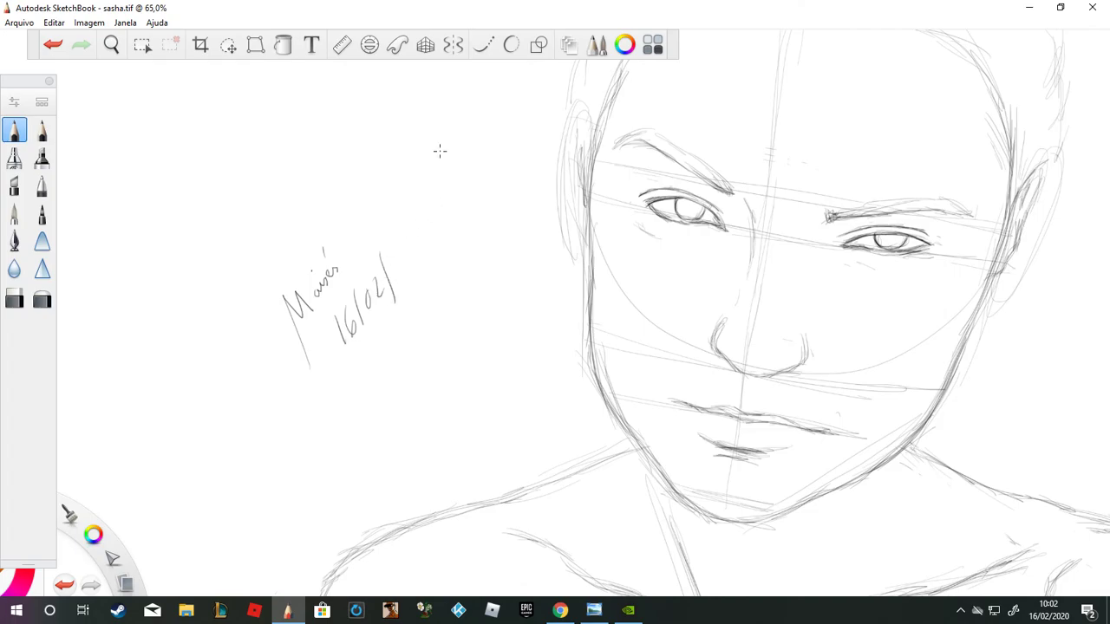
mouse_move(398, 249)
mouse_down()
mouse_move(408, 261)
mouse_move(431, 216)
mouse_up()
Step: Hand-letter the hashtag "# SKECTH" in slanted pencil capitals below the date
mouse_move(364, 401)
mouse_down()
mouse_move(356, 442)
mouse_move(378, 414)
mouse_move(381, 426)
mouse_up()
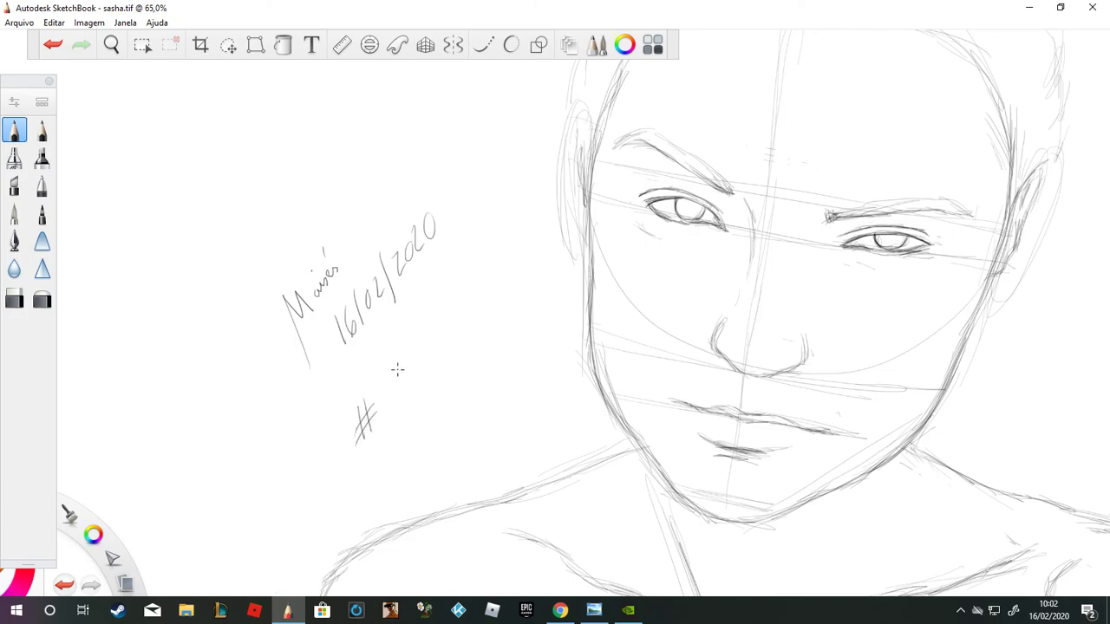
drag(398, 376, 391, 406)
drag(398, 374, 406, 392)
drag(413, 350, 407, 379)
drag(408, 380, 441, 362)
drag(448, 313, 444, 355)
mouse_move(439, 325)
mouse_down()
mouse_move(451, 307)
mouse_move(457, 349)
mouse_up()
mouse_move(453, 338)
mouse_down()
mouse_move(469, 334)
mouse_move(466, 351)
mouse_up()
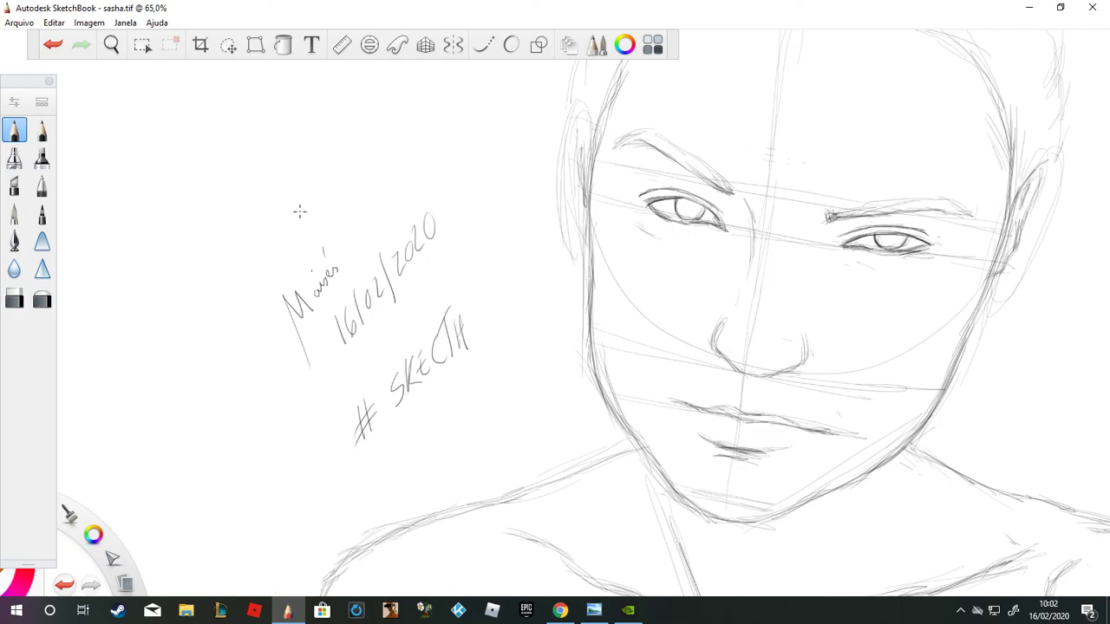
Step: Undo the hashtag's misspelled last letters and rewrite them in pencil as "TCH" to spell "# SKETCH"
click(50, 45)
click(50, 45)
click(50, 46)
click(50, 45)
click(50, 45)
click(50, 45)
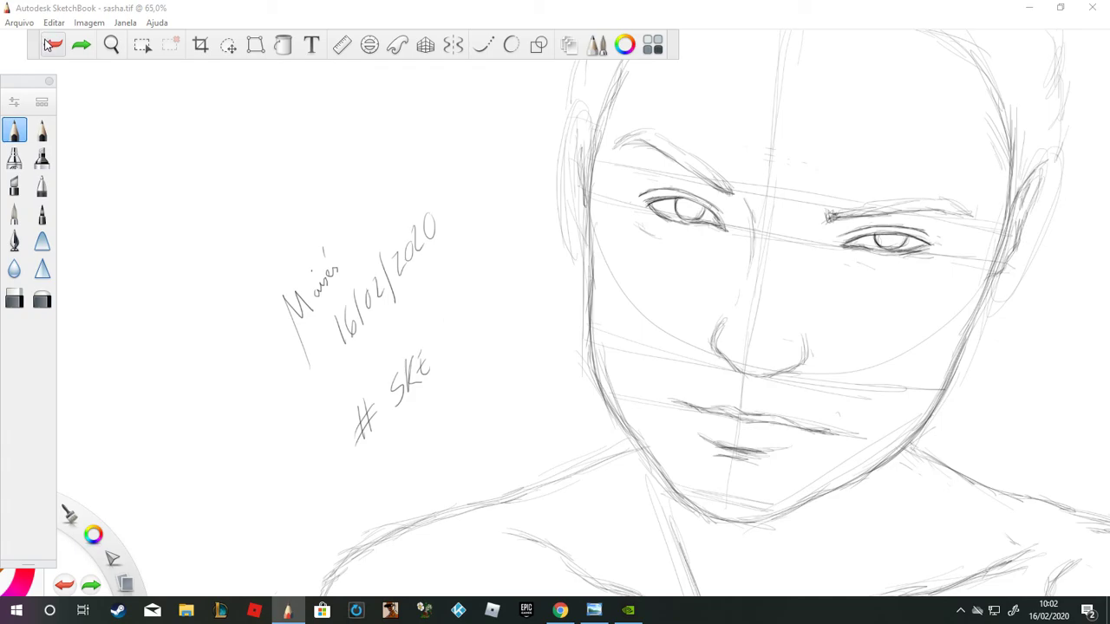
drag(436, 328, 436, 368)
mouse_move(447, 306)
mouse_down()
mouse_move(451, 348)
mouse_move(464, 315)
mouse_move(464, 350)
mouse_up()
drag(453, 340, 468, 338)
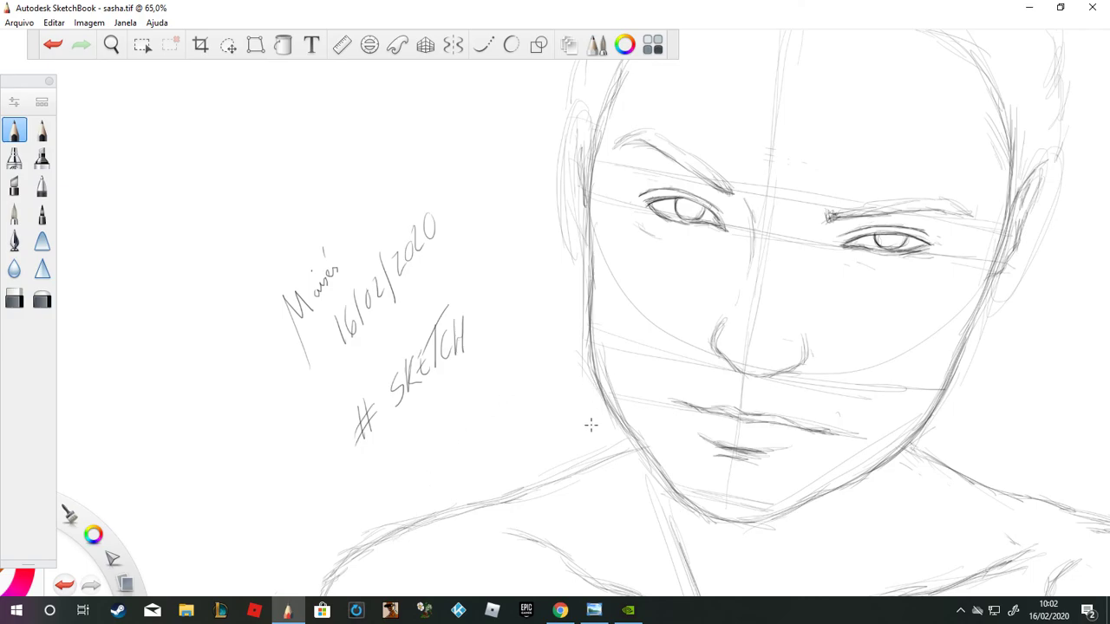
scroll(459, 356, down, 5)
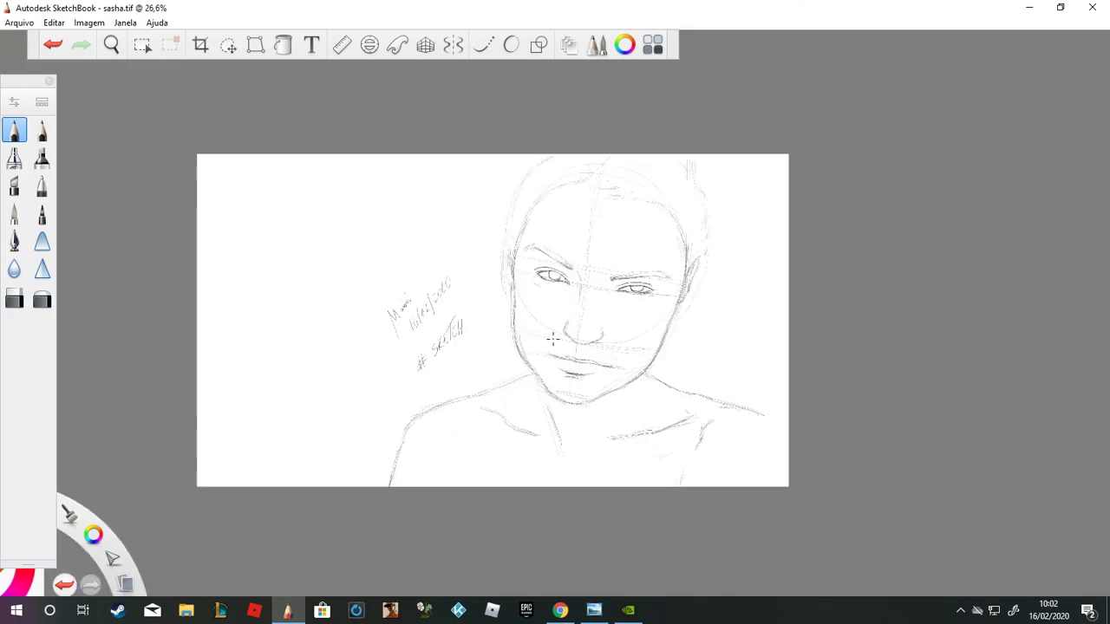
scroll(552, 338, up, 2)
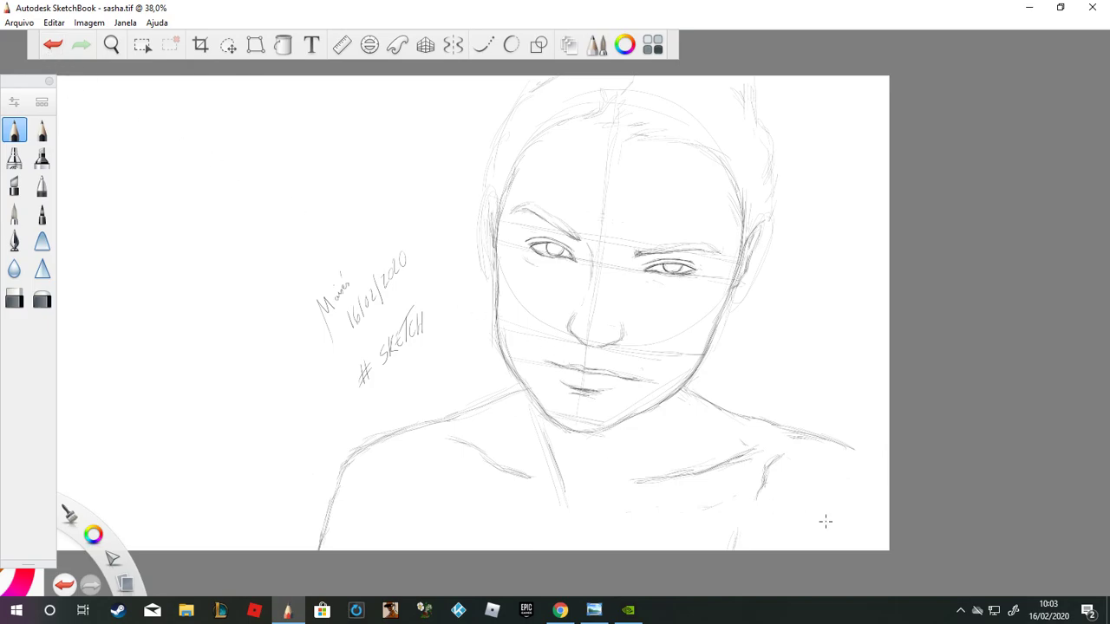
click(1089, 611)
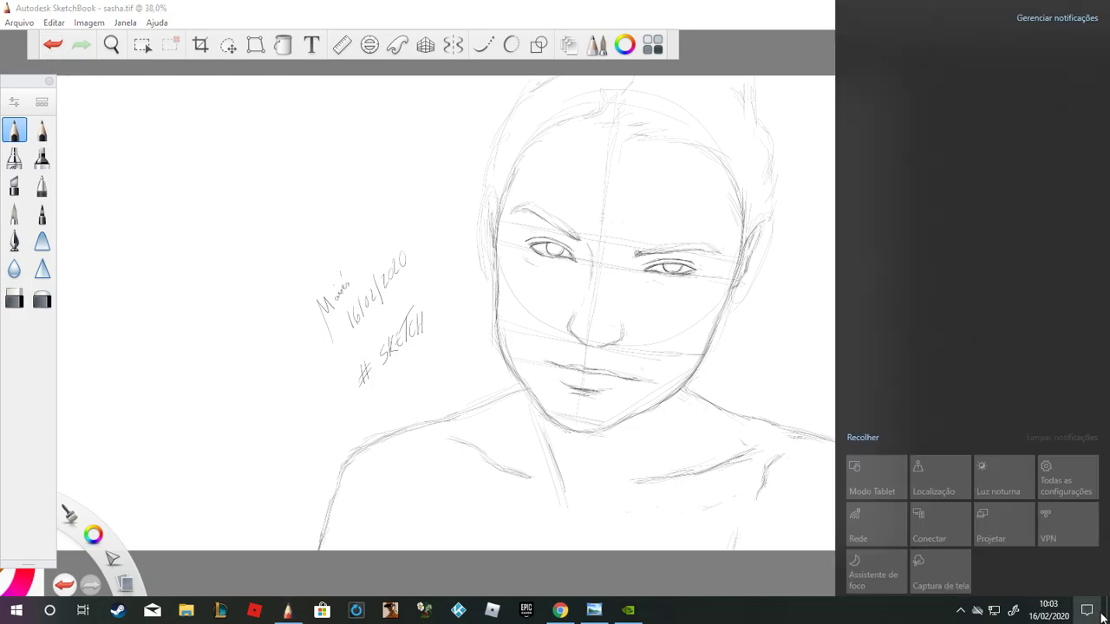
click(1101, 617)
click(627, 610)
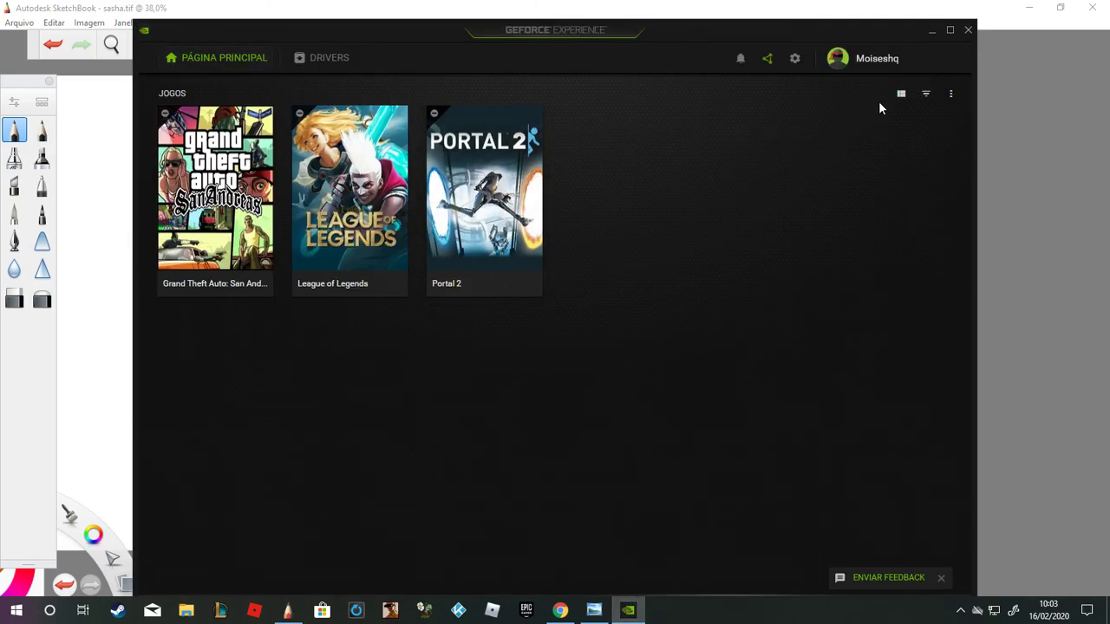
click(933, 32)
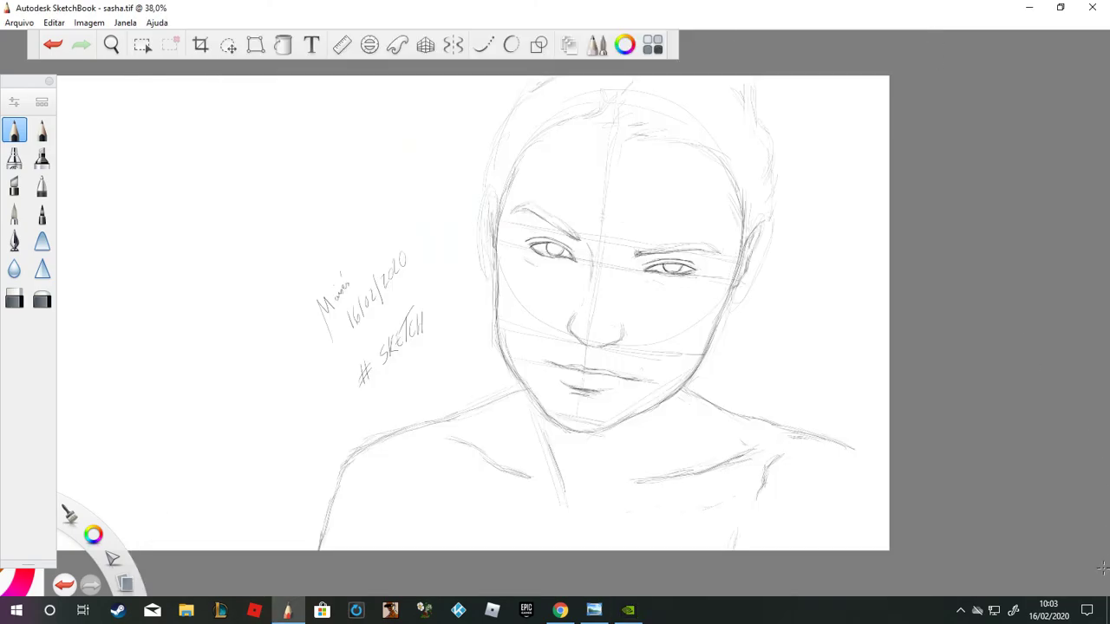
click(627, 611)
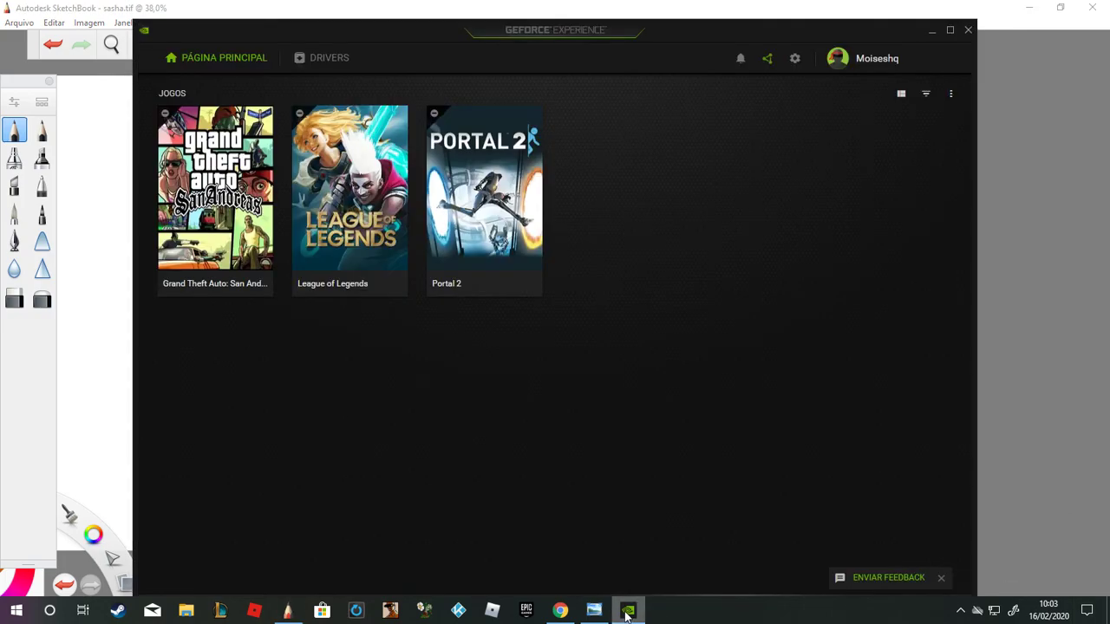
click(628, 611)
scroll(406, 368, up, 5)
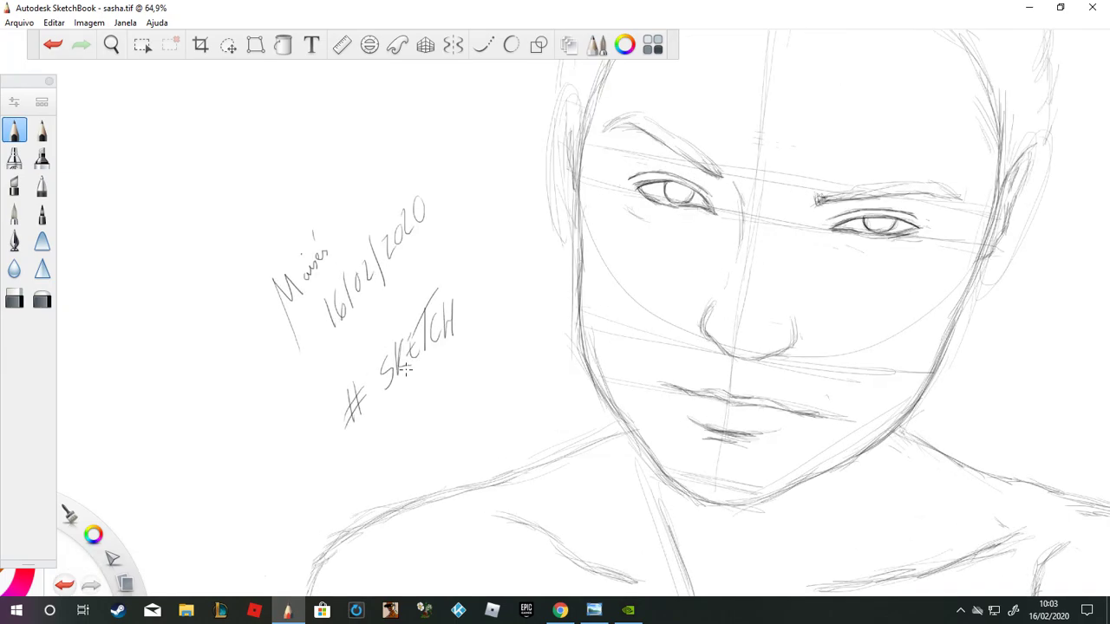
scroll(406, 368, down, 6)
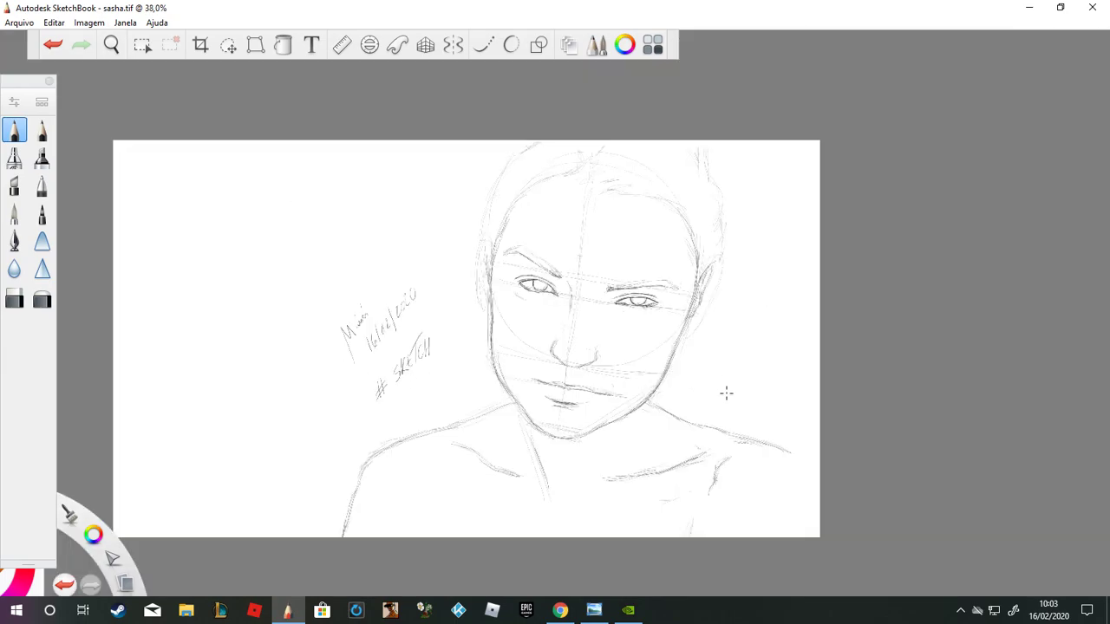
scroll(726, 389, up, 2)
Step: Switch to GeForce Experience and open its sharing overlay with the recording controls
click(628, 611)
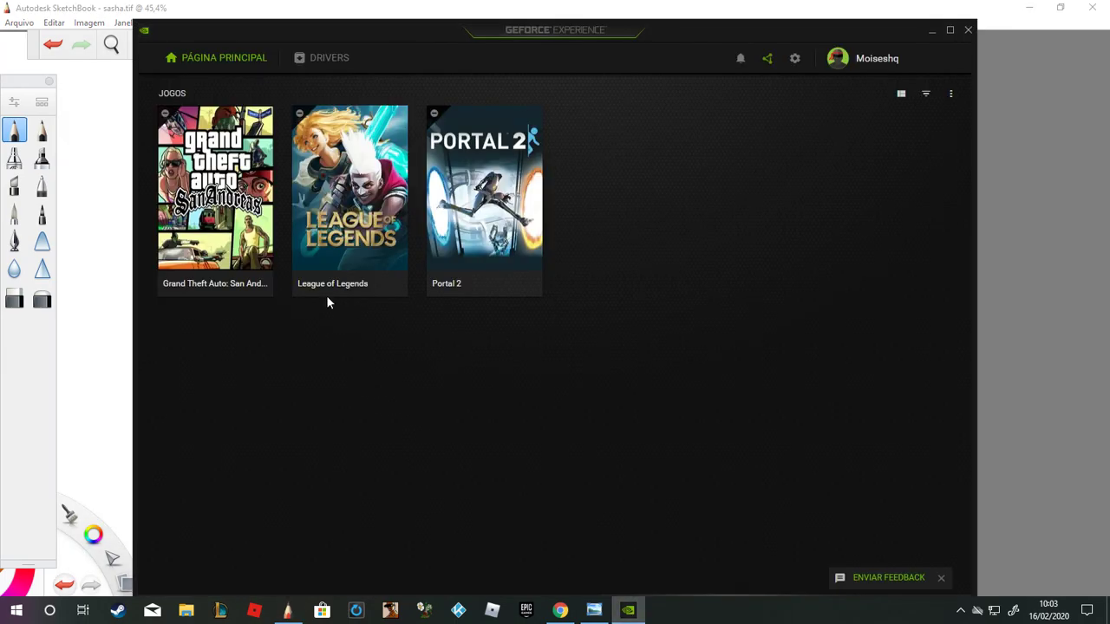
click(768, 59)
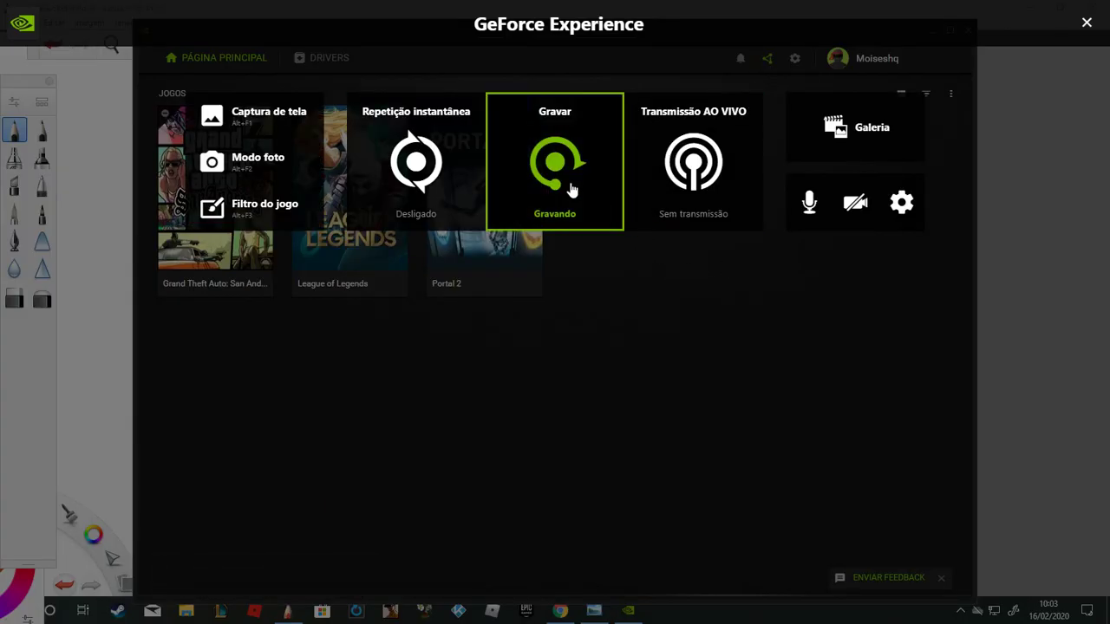